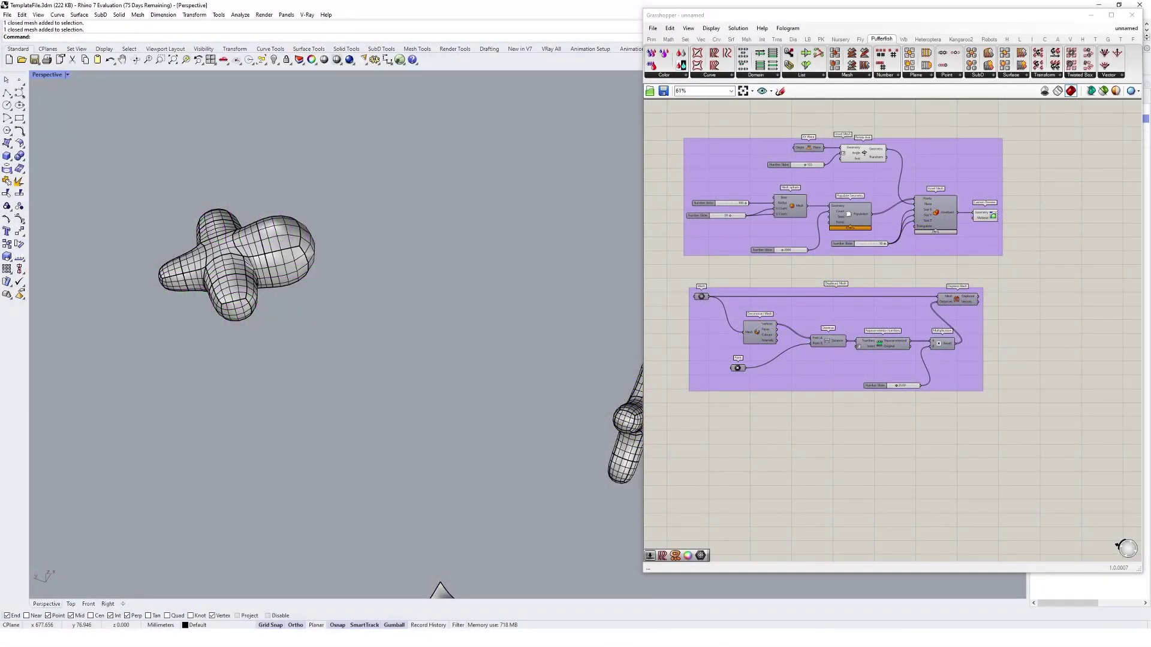
Add a Mesh parameter below the Displaced Mesh group and reference the two cross-shaped meshes from the Rhino viewport.
{"action": "scroll", "coordinate": [727, 387], "scroll_direction": "up", "scroll_amount": 3}
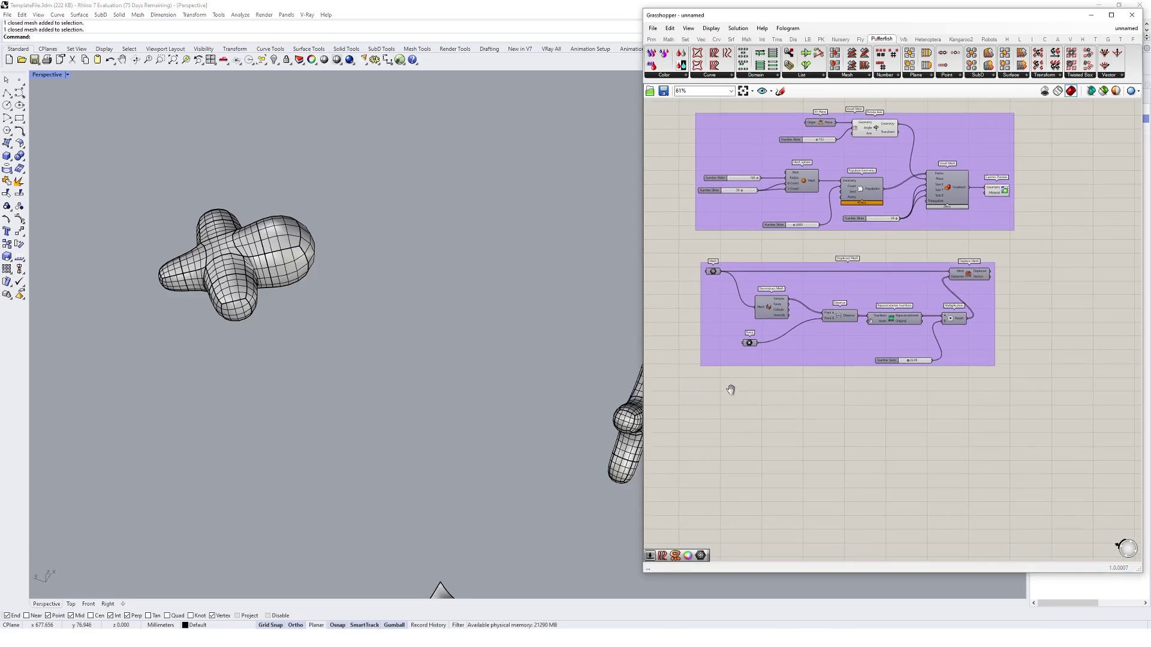
{"action": "double_click", "coordinate": [731, 375]}
{"action": "type", "text": "mesh"}
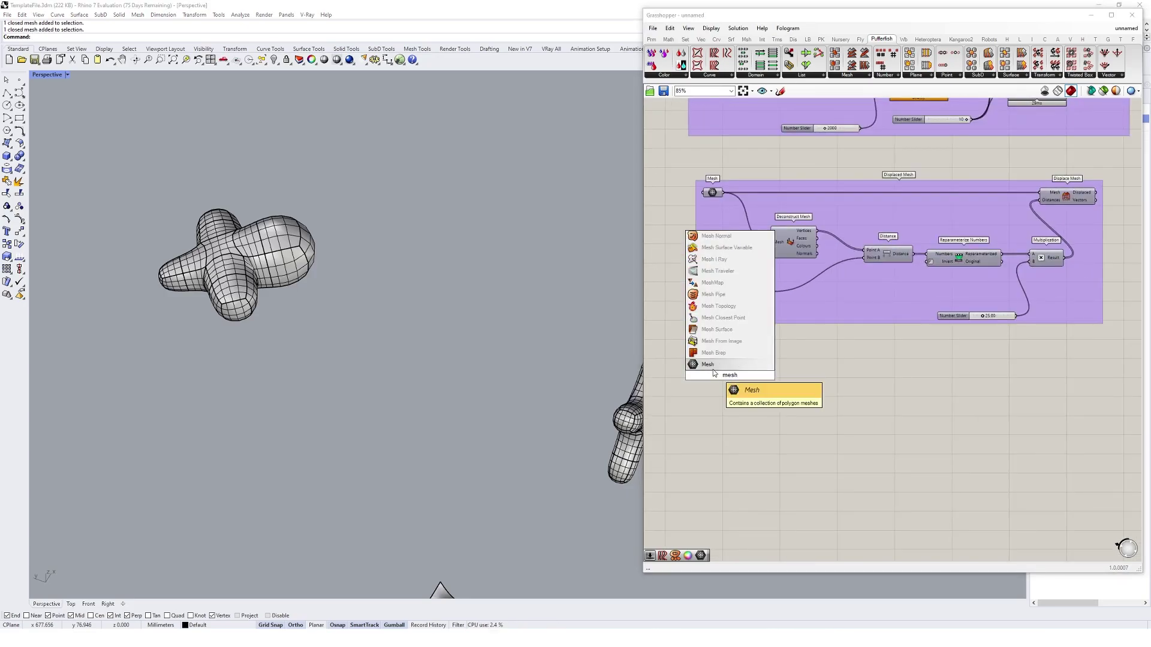
{"action": "key", "text": "Return"}
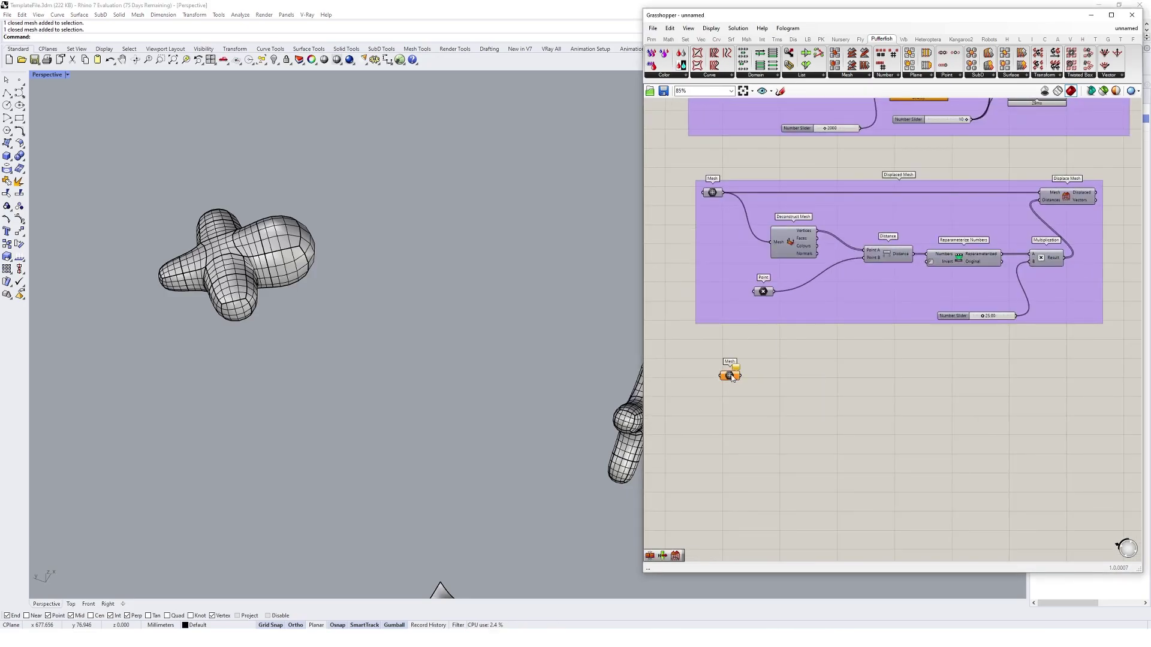
{"action": "right_click", "coordinate": [727, 376]}
{"action": "left_click", "coordinate": [773, 499]}
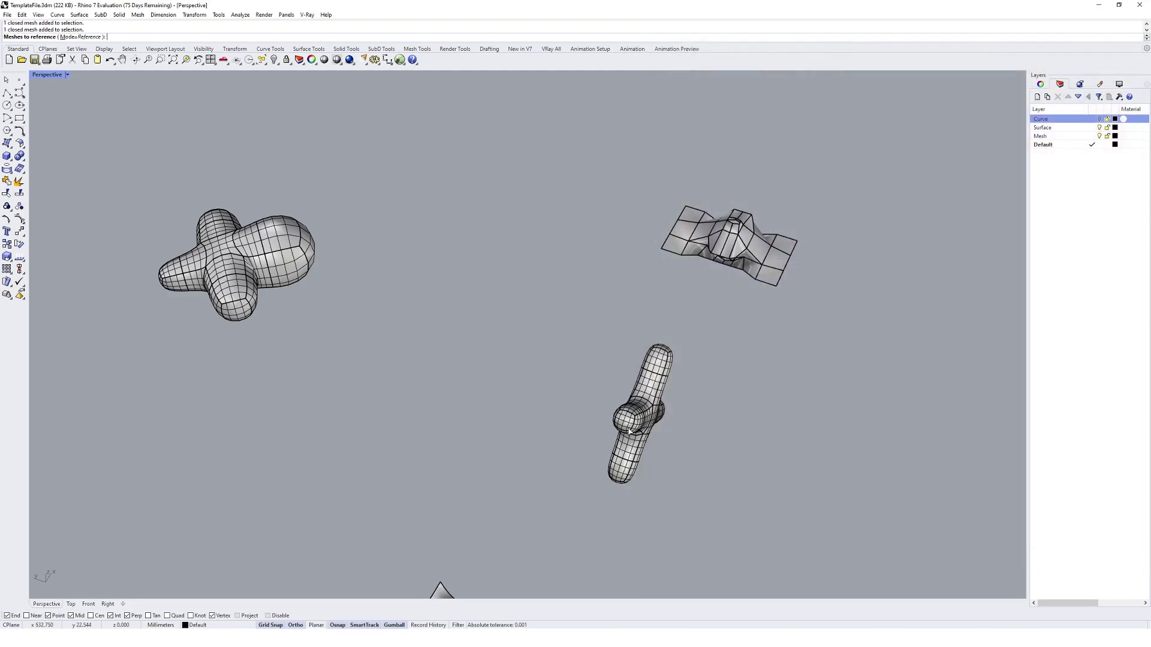
{"action": "left_click", "coordinate": [639, 413]}
{"action": "left_click", "coordinate": [259, 307]}
{"action": "key", "text": "Return"}
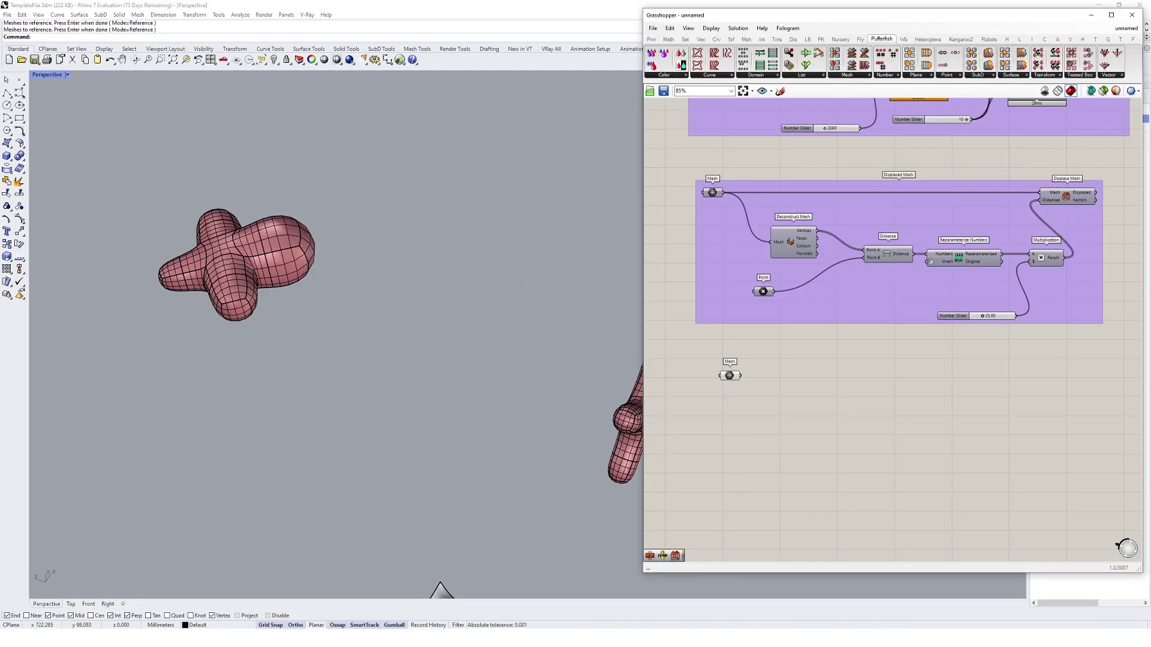
Place a Pufferfish Tween Through Meshes component beside the new Mesh parameter and connect the parameter to its Meshes input.
{"action": "left_click", "coordinate": [853, 76]}
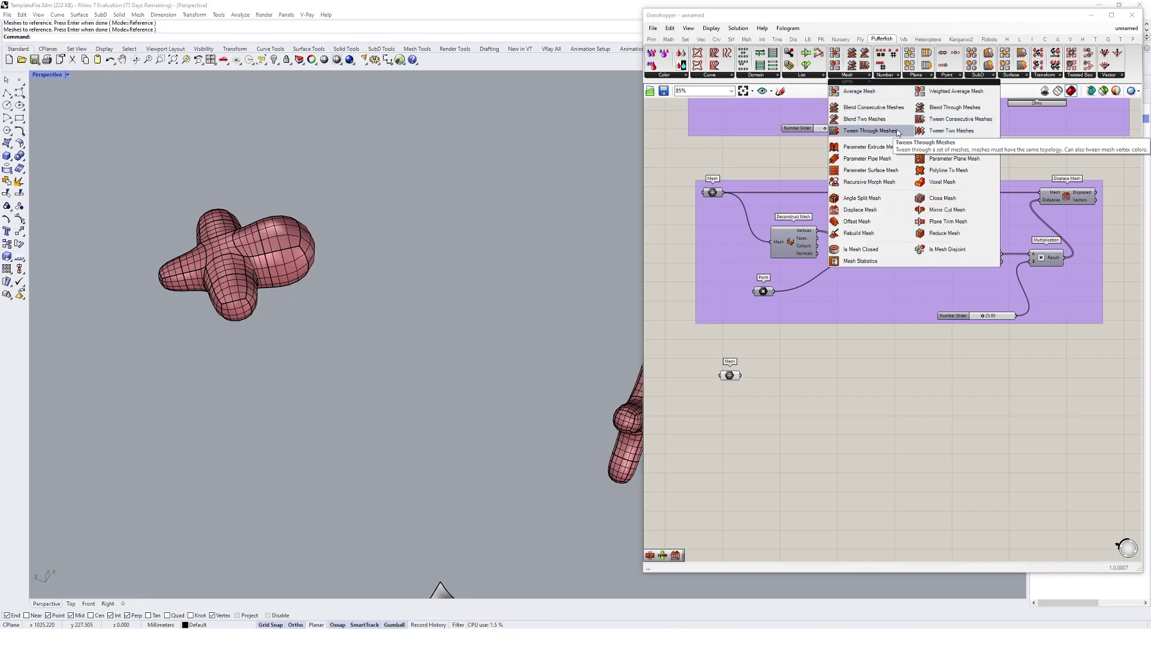
{"action": "left_click", "coordinate": [869, 130]}
{"action": "left_click", "coordinate": [768, 407]}
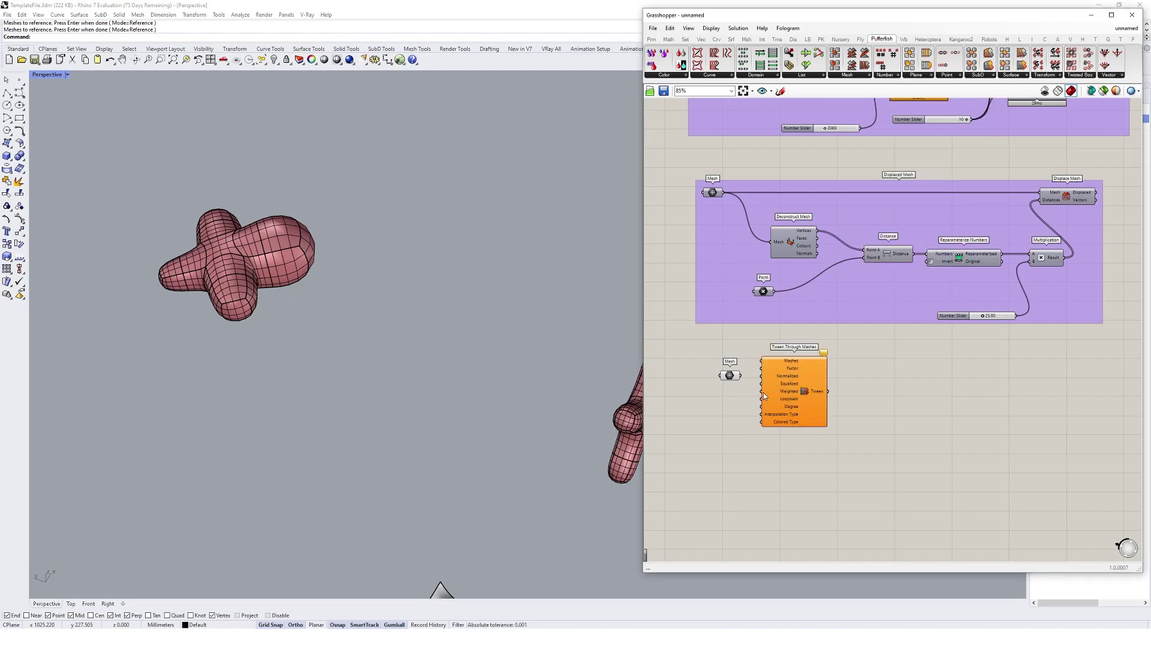
{"action": "left_click_drag", "start_coordinate": [791, 374], "coordinate": [797, 373]}
{"action": "left_click_drag", "start_coordinate": [815, 387], "coordinate": [845, 390]}
{"action": "right_click_drag", "start_coordinate": [491, 303], "coordinate": [537, 298]}
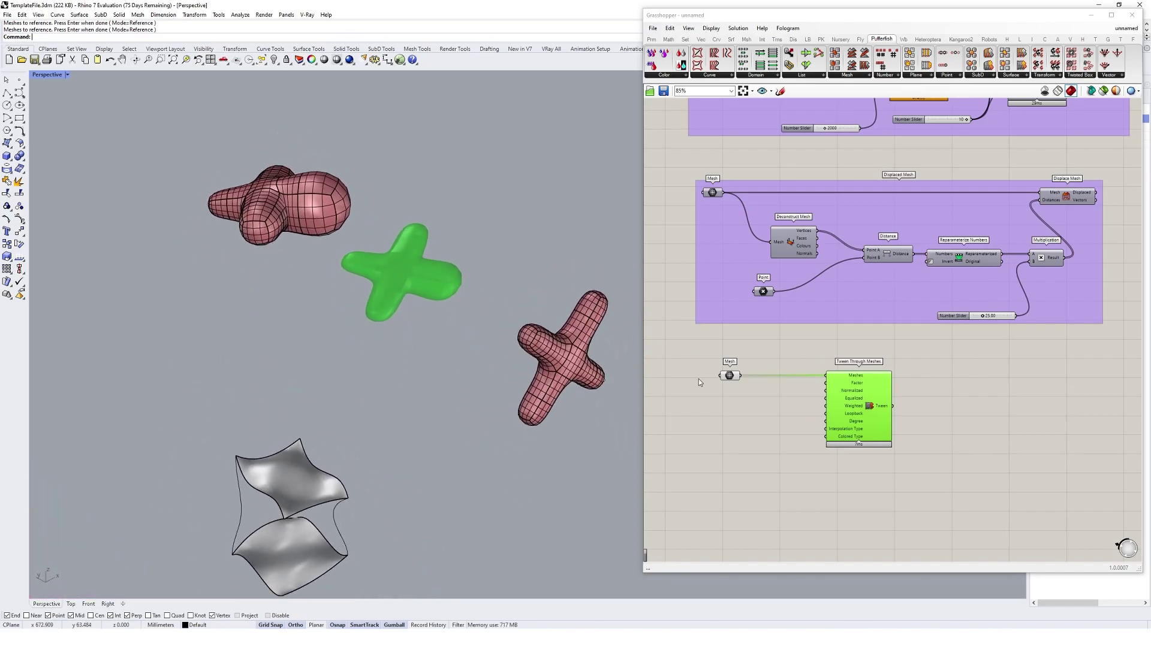
{"action": "left_click", "coordinate": [842, 431]}
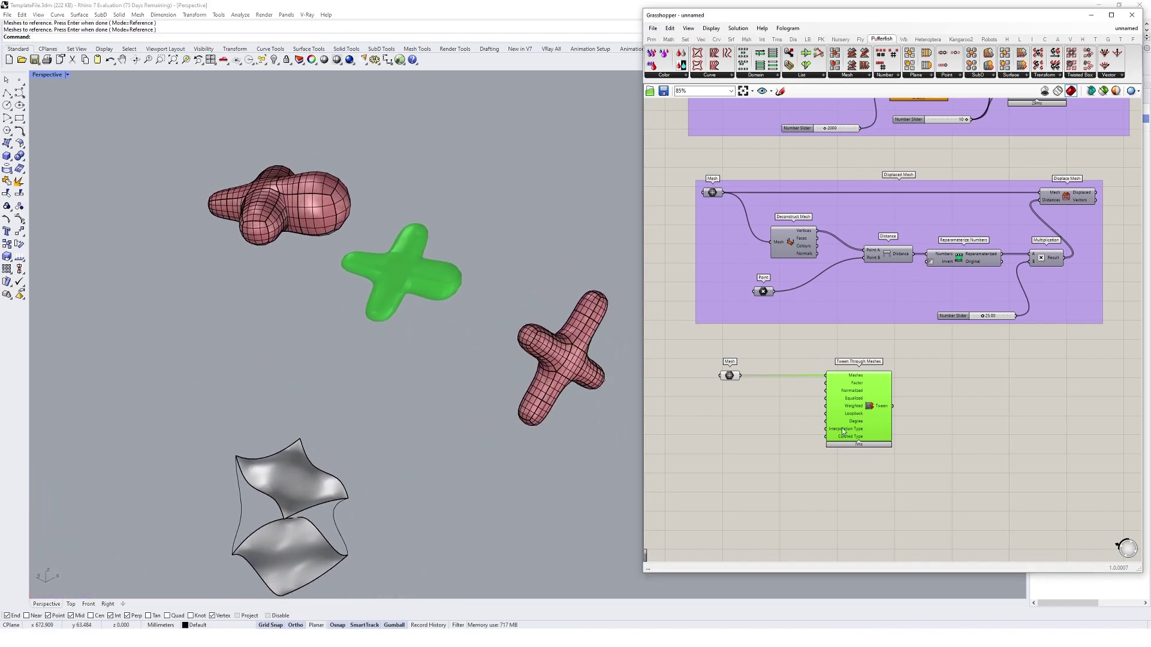
Add a Range component and a number slider from 0 to 20 with the value 10 below the Mesh parameter.
{"action": "double_click", "coordinate": [740, 423]}
{"action": "type", "text": "rang"}
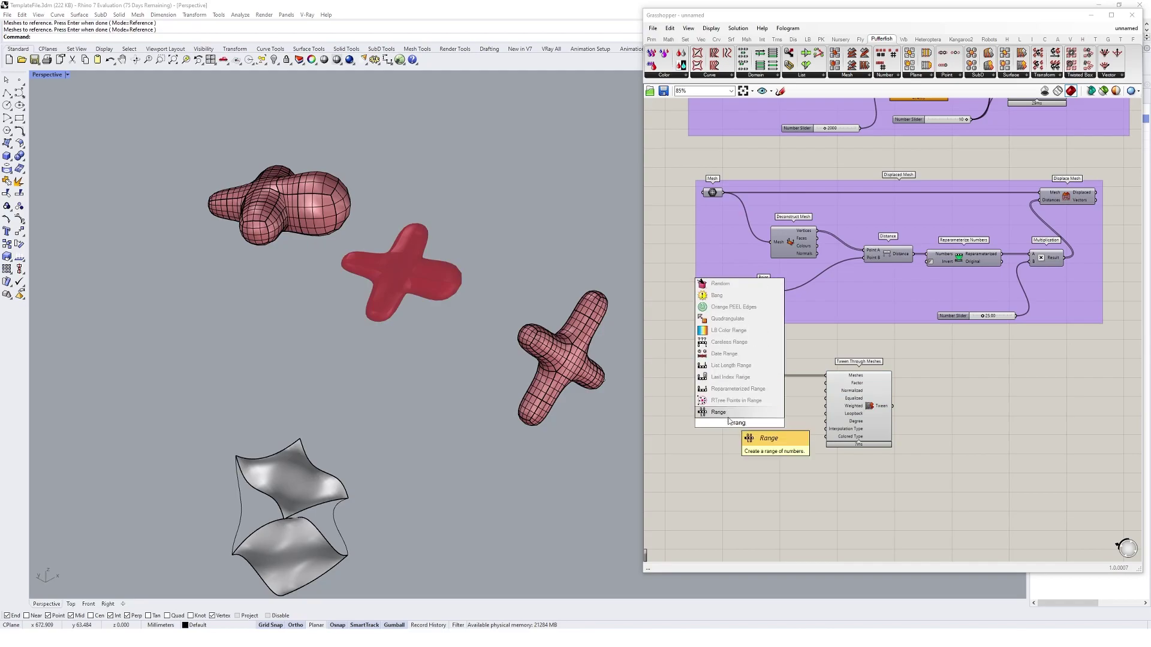
{"action": "key", "text": "Return"}
{"action": "double_click", "coordinate": [693, 443]}
{"action": "type", "text": "0<10<20"}
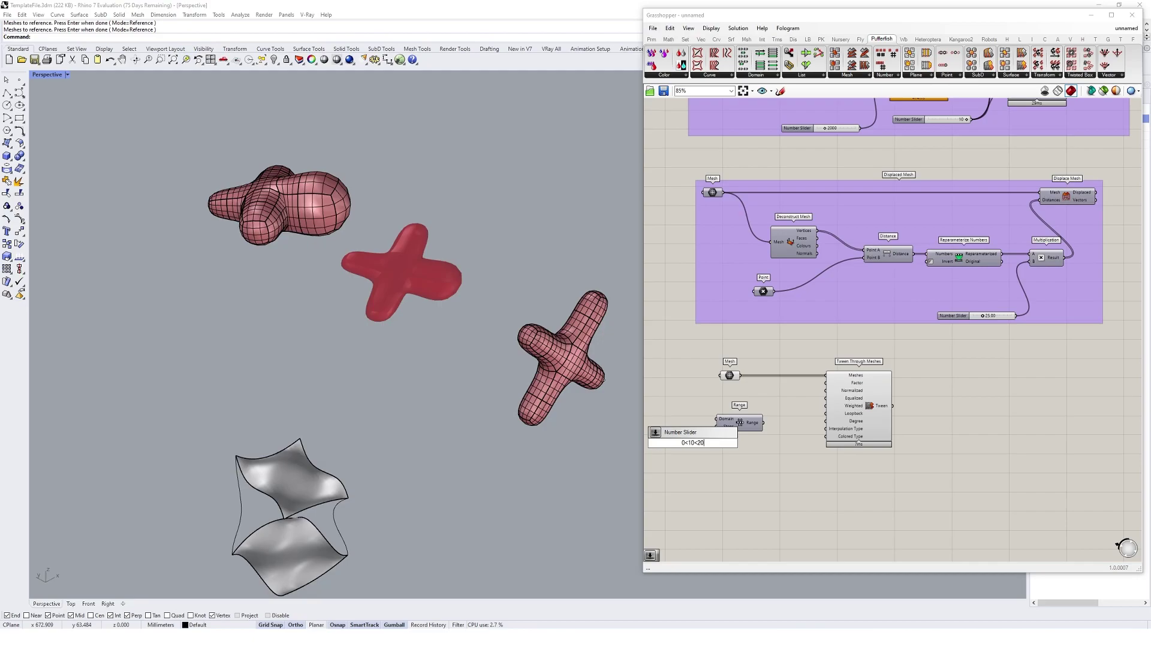
{"action": "key", "text": "Return"}
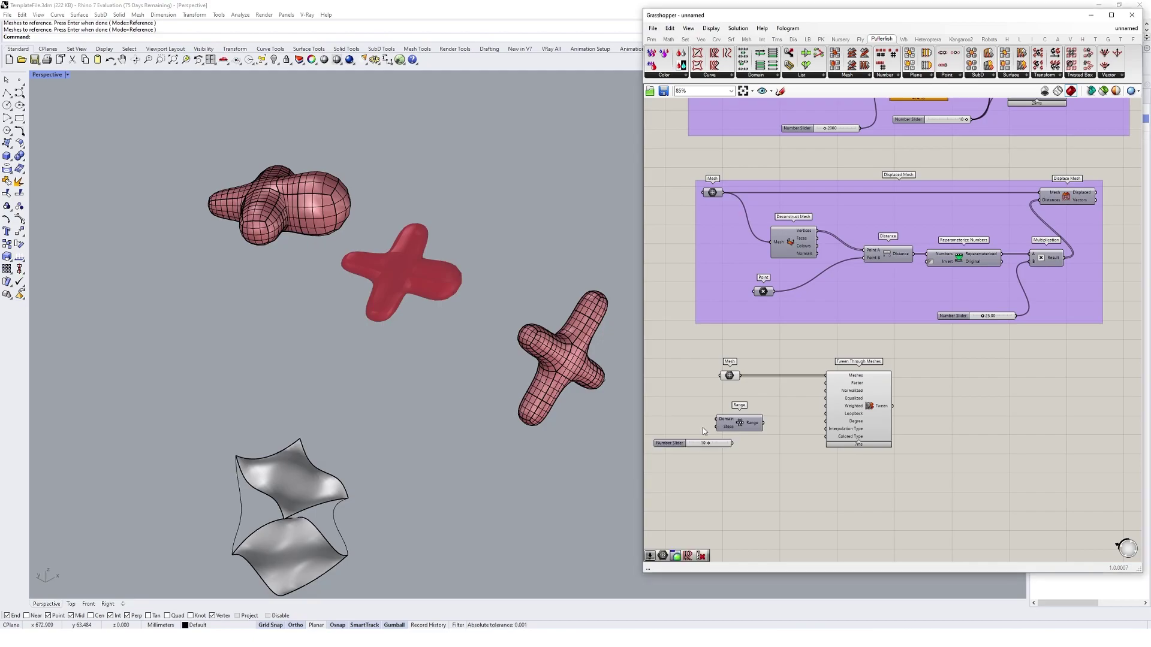
Connect the slider to the Range's Steps input and the Range output to the Factor input of Tween Through Meshes.
{"action": "left_click_drag", "start_coordinate": [722, 443], "coordinate": [766, 420]}
{"action": "left_click", "coordinate": [729, 424], "text": "shift"}
{"action": "left_click", "coordinate": [799, 423]}
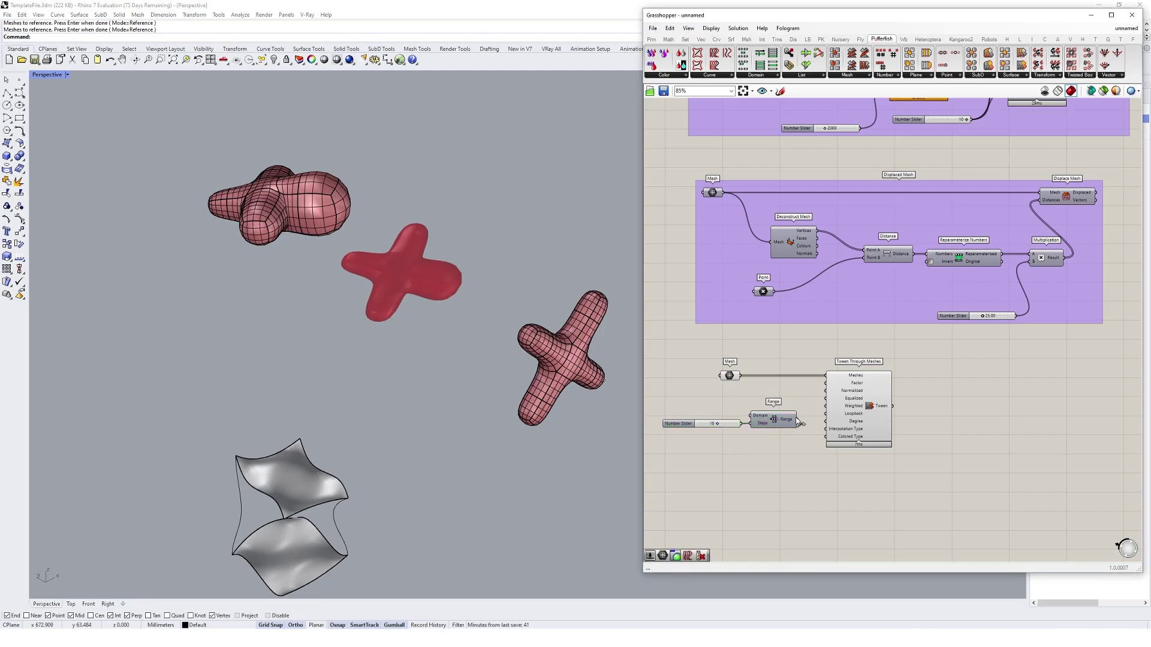
{"action": "left_click_drag", "start_coordinate": [831, 400], "coordinate": [829, 383]}
Hide the two original cross-shaped meshes in Rhino so that only the tween preview is displayed.
{"action": "right_click_drag", "start_coordinate": [429, 373], "coordinate": [425, 213]}
{"action": "scroll", "coordinate": [467, 381], "scroll_direction": "down", "scroll_amount": 4}
{"action": "left_click_drag", "start_coordinate": [443, 177], "coordinate": [350, 343]}
{"action": "type", "text": "de"}
{"action": "key", "text": "Return"}
{"action": "right_click_drag", "start_coordinate": [350, 342], "coordinate": [377, 363]}
{"action": "scroll", "coordinate": [738, 411], "scroll_direction": "up", "scroll_amount": 5}
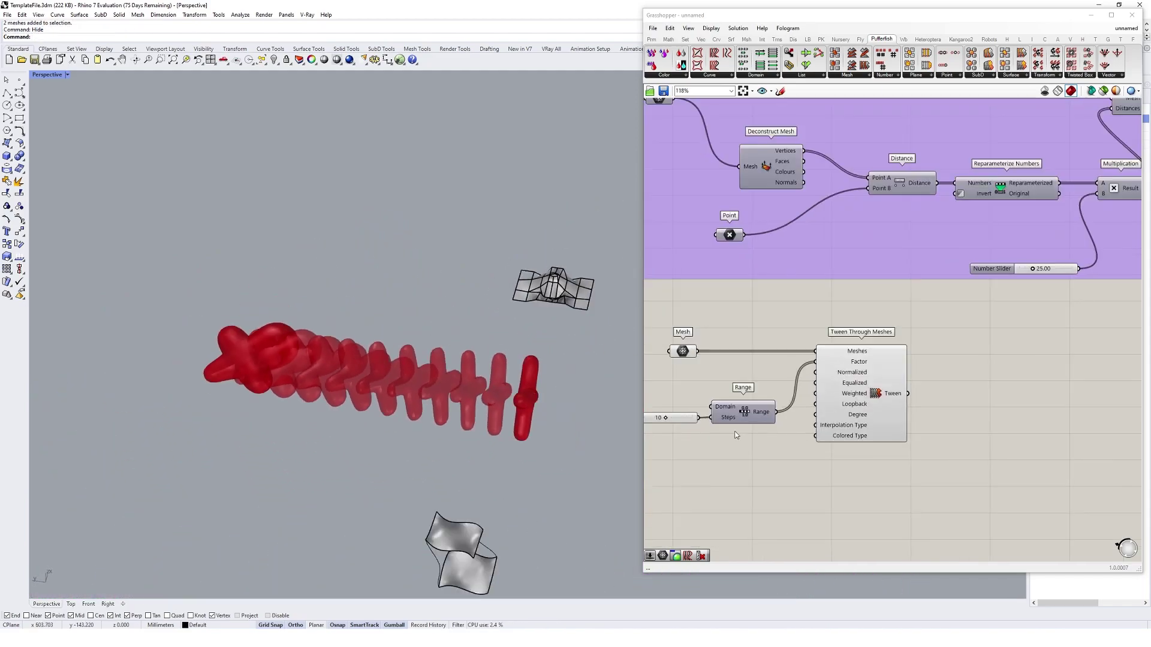
Set the slider that drives the Range's Steps to 7.
{"action": "left_click_drag", "start_coordinate": [772, 406], "coordinate": [751, 409]}
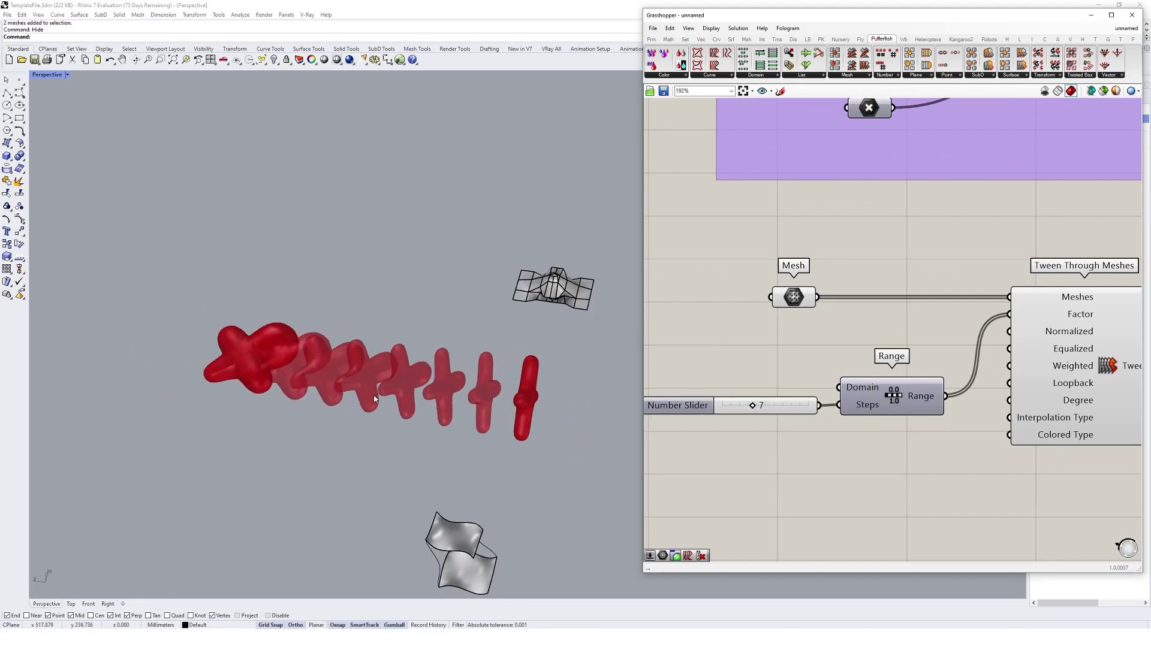
{"action": "right_click_drag", "start_coordinate": [539, 384], "coordinate": [573, 367]}
{"action": "right_click_drag", "start_coordinate": [883, 357], "coordinate": [783, 358]}
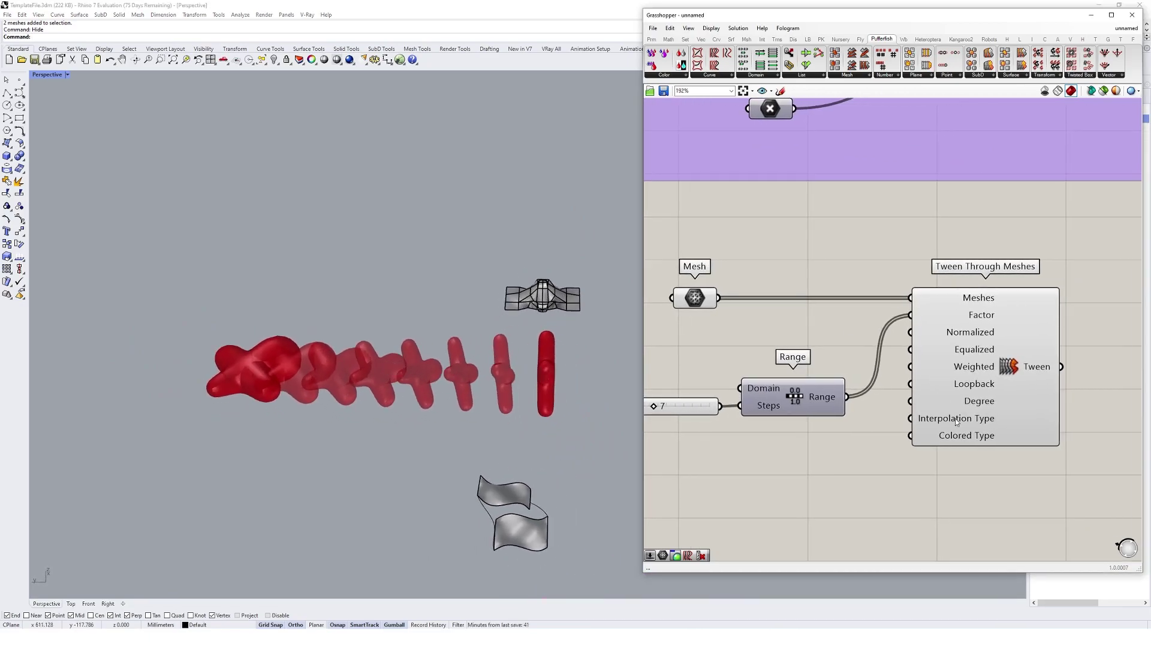
Try driving the Interpolation Type input with a number slider from 0 to 3, and delete that slider.
{"action": "mouse_move", "coordinate": [956, 423]}
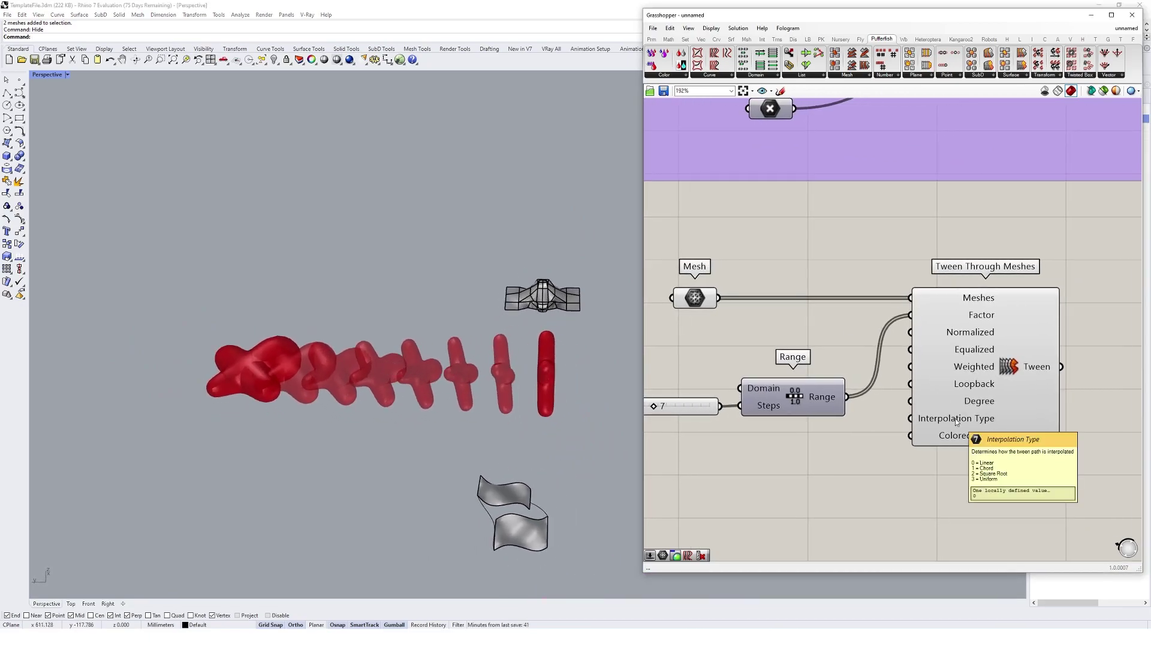
{"action": "double_click", "coordinate": [869, 451]}
{"action": "type", "text": "0"}
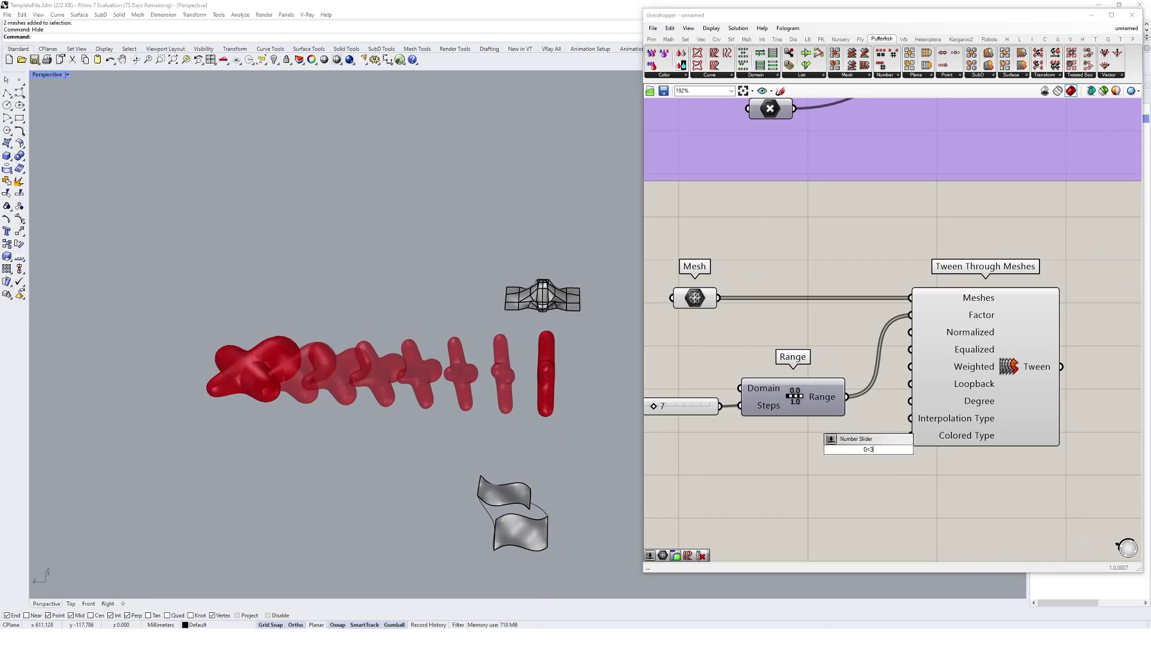
{"action": "type", "text": "<3"}
{"action": "key", "text": "Return"}
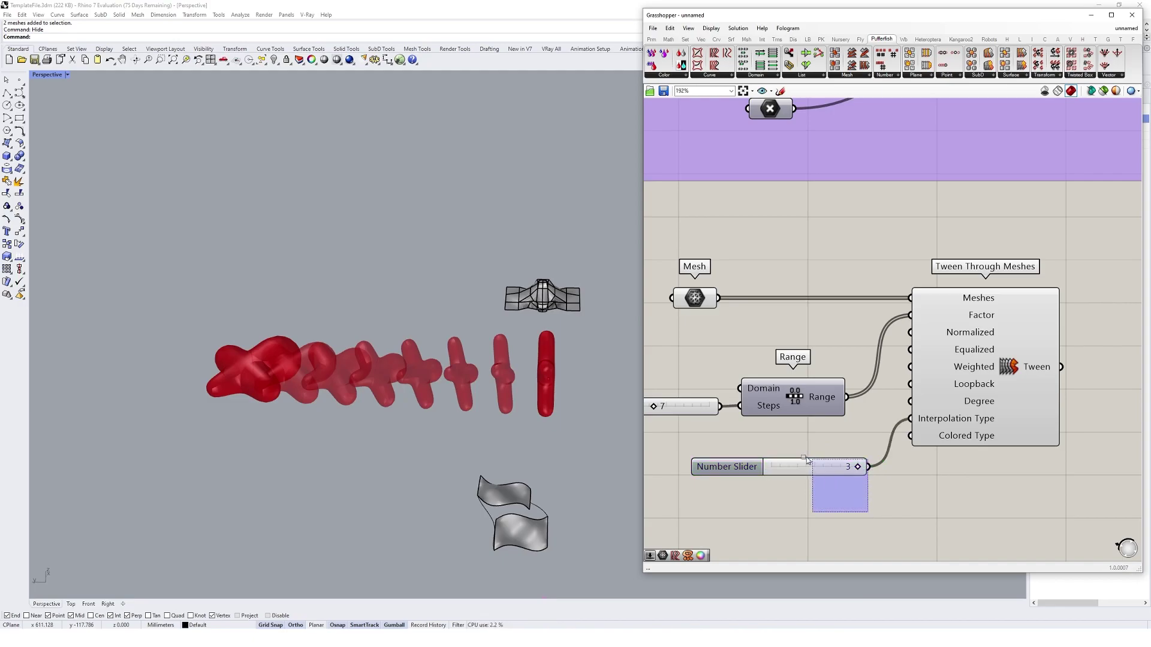
{"action": "key", "text": "Delete"}
Make room next to the Range component, add a Graph Mapper, and feed the Range output into it.
{"action": "left_click_drag", "start_coordinate": [810, 395], "coordinate": [728, 397]}
{"action": "double_click", "coordinate": [768, 464]}
{"action": "type", "text": "graph"}
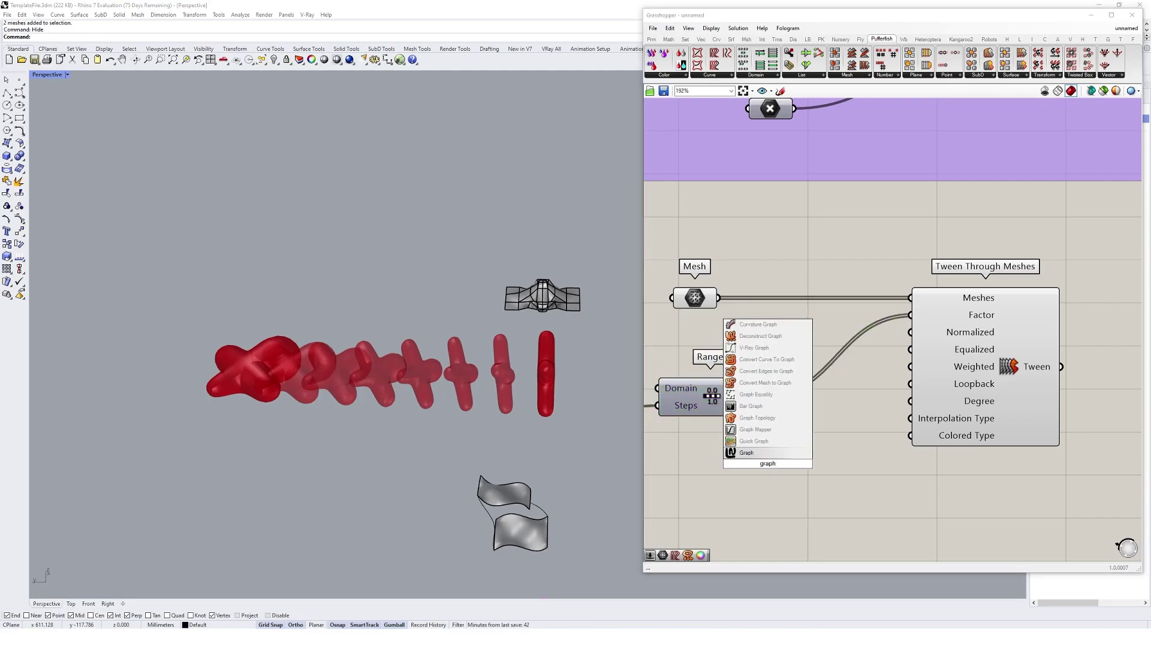
{"action": "left_click", "coordinate": [771, 432]}
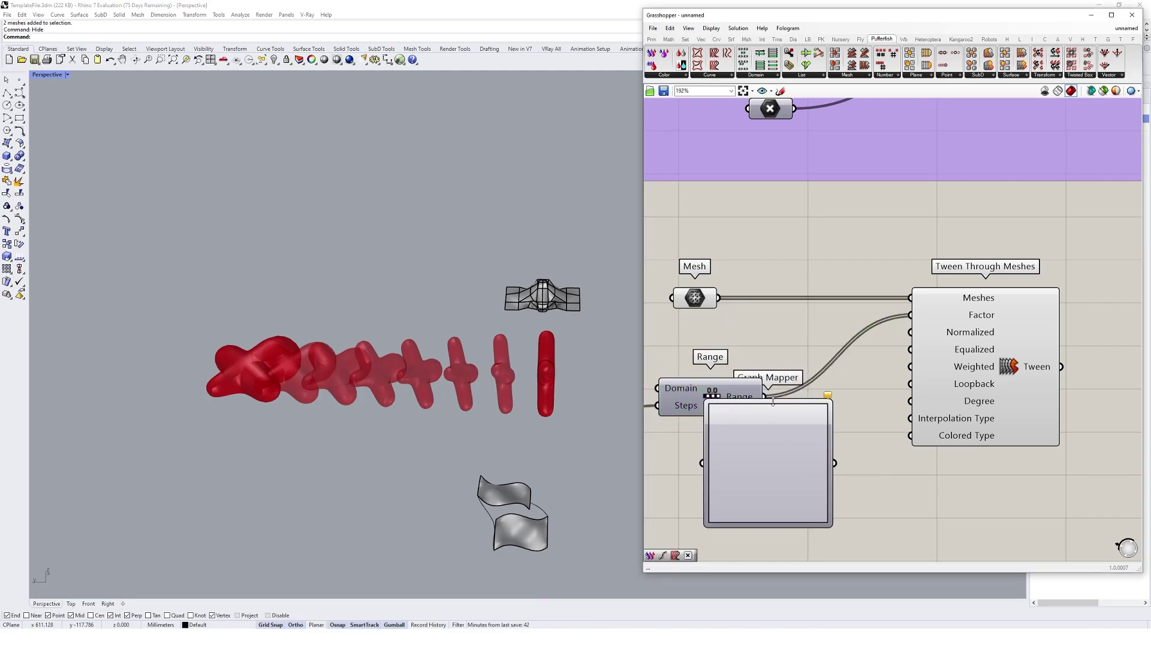
{"action": "left_click_drag", "start_coordinate": [765, 397], "coordinate": [702, 463]}
Set the Graph Mapper's graph type to Bezier and connect its output to the Factor input of Tween Through Meshes.
{"action": "right_click", "coordinate": [755, 461]}
{"action": "mouse_move", "coordinate": [796, 574]}
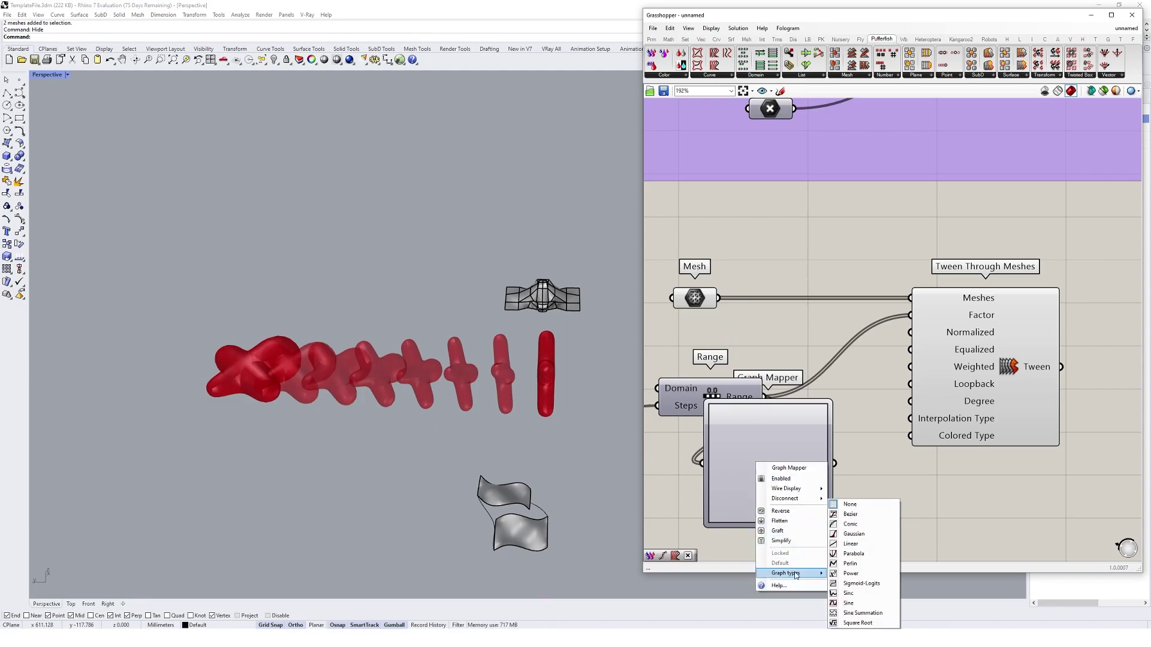
{"action": "left_click", "coordinate": [863, 545]}
{"action": "left_click_drag", "start_coordinate": [832, 462], "coordinate": [1034, 326]}
Adjust the Graph Mapper's two Bezier handles to form a gentle ease-in curve that redistributes the tweened meshes.
{"action": "left_click_drag", "start_coordinate": [771, 484], "coordinate": [859, 441]}
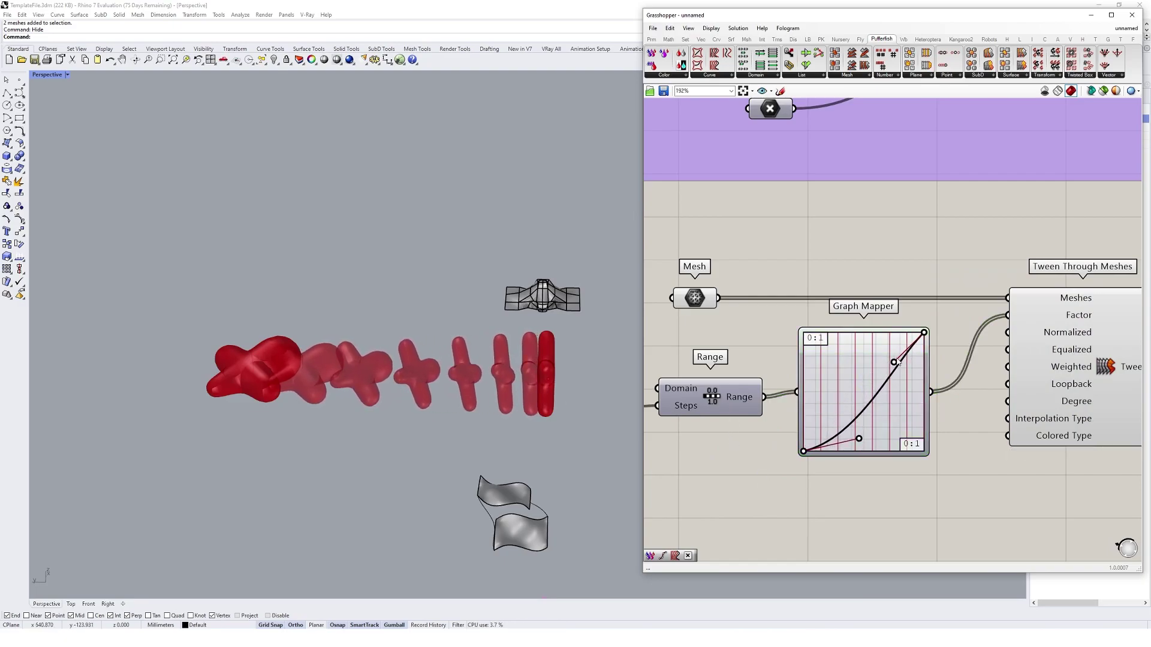
{"action": "left_click_drag", "start_coordinate": [896, 362], "coordinate": [904, 372]}
{"action": "left_click_drag", "start_coordinate": [859, 439], "coordinate": [850, 434]}
{"action": "right_click_drag", "start_coordinate": [324, 461], "coordinate": [322, 426]}
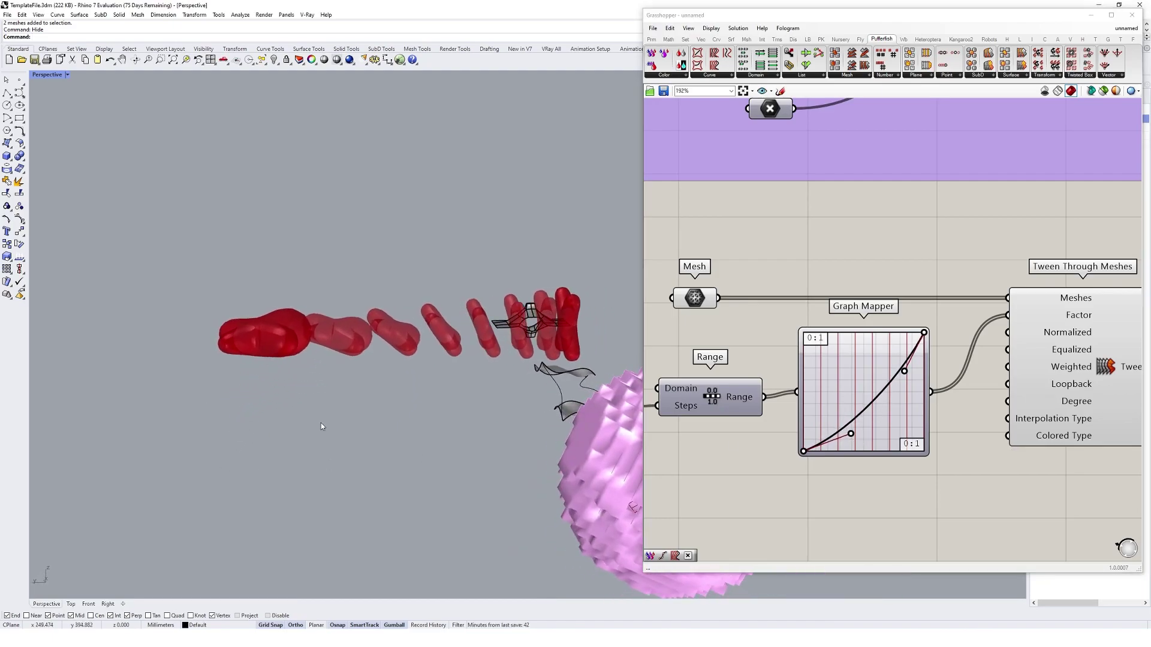
{"action": "left_click_drag", "start_coordinate": [905, 371], "coordinate": [910, 371]}
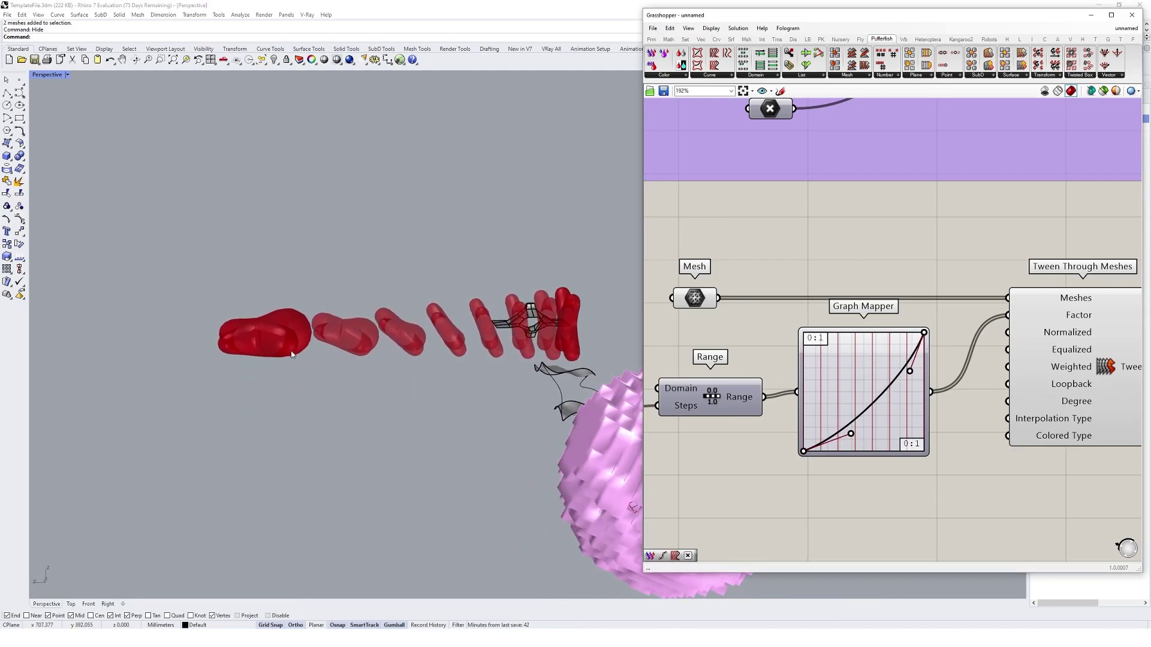
{"action": "right_click_drag", "start_coordinate": [292, 354], "coordinate": [252, 411]}
Group all the mesh tweening components and move the group beneath the Displaced Mesh group.
{"action": "scroll", "coordinate": [908, 312], "scroll_direction": "down", "scroll_amount": 3}
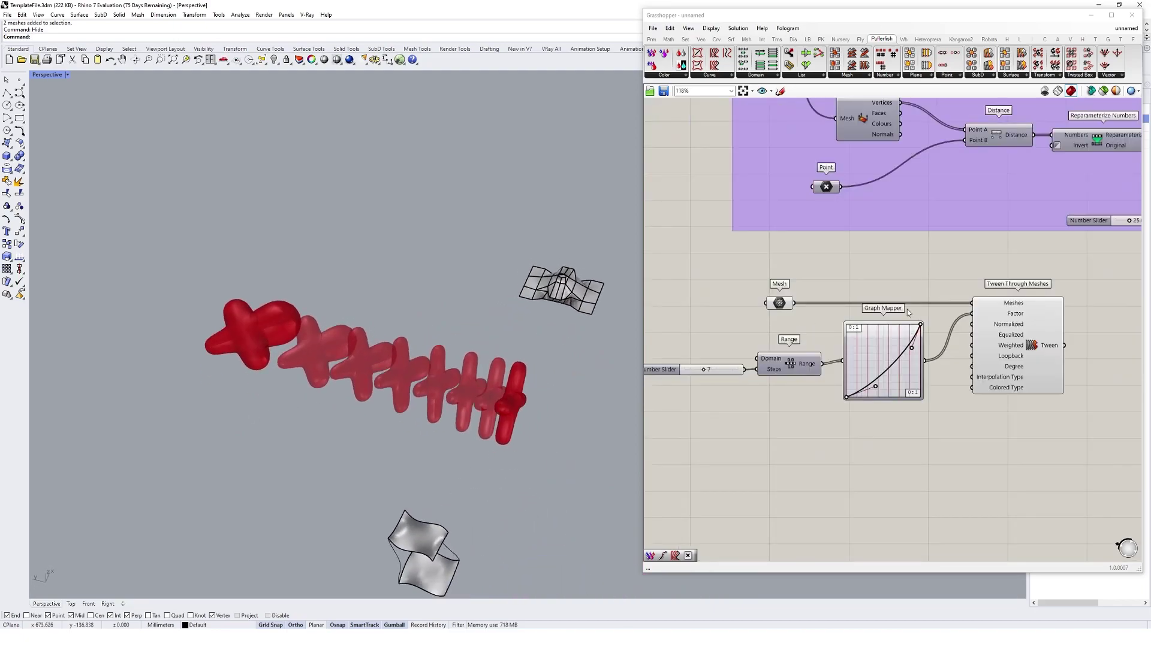
{"action": "scroll", "coordinate": [908, 313], "scroll_direction": "down", "scroll_amount": 2}
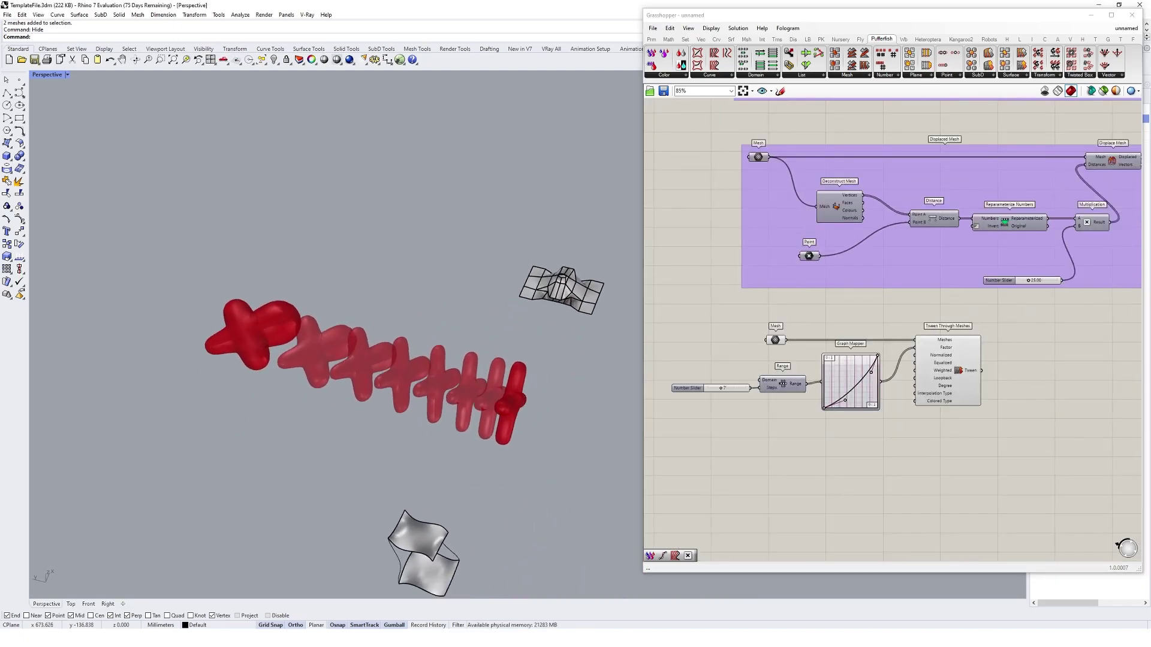
{"action": "left_click_drag", "start_coordinate": [1024, 311], "coordinate": [686, 420]}
{"action": "right_click", "coordinate": [747, 428]}
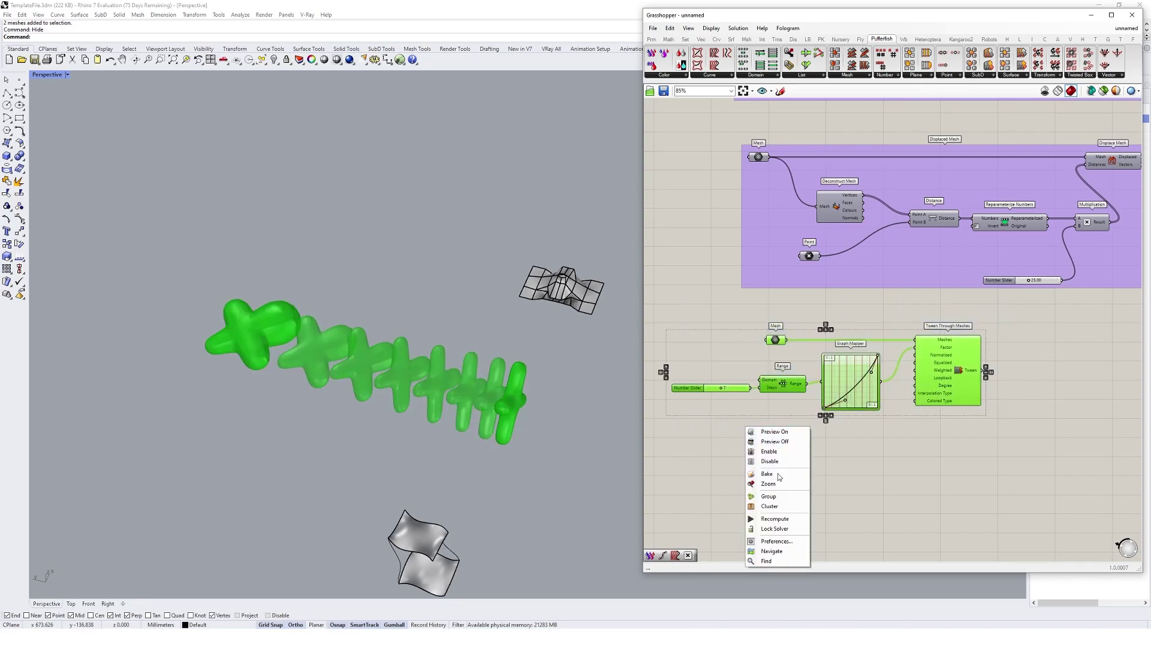
{"action": "left_click", "coordinate": [781, 497]}
{"action": "left_click_drag", "start_coordinate": [789, 355], "coordinate": [867, 351]}
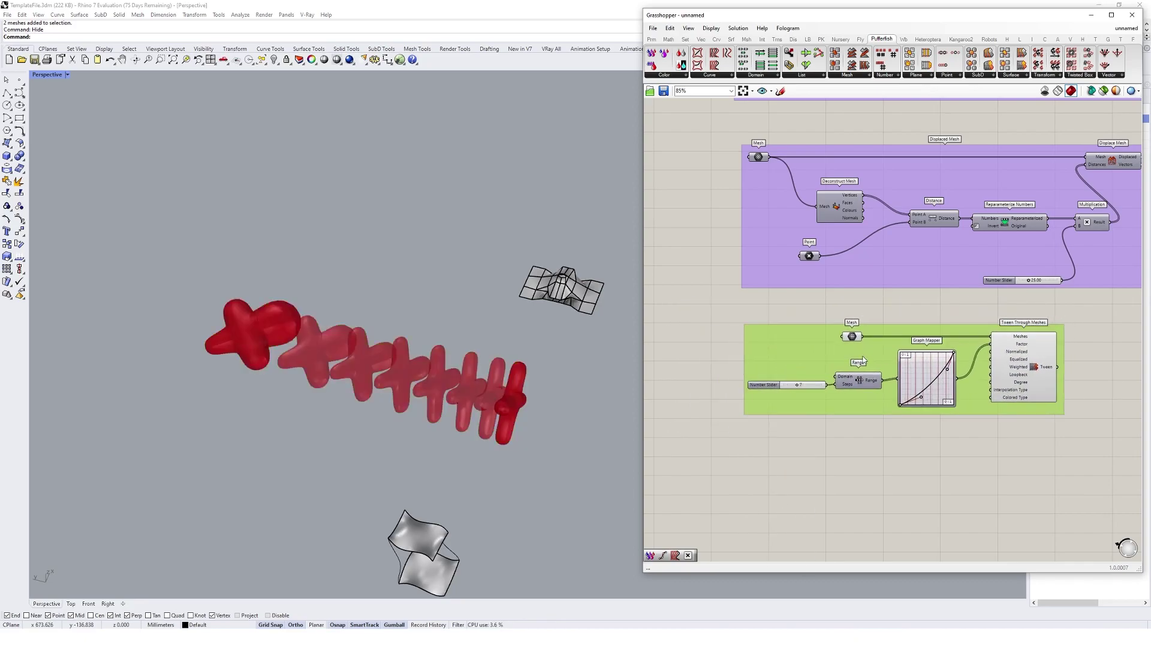
Name the new group "Tweened Meshes" and align it with the Displaced Mesh group above.
{"action": "right_click", "coordinate": [822, 355]}
{"action": "type", "text": "Tweened Meshes"}
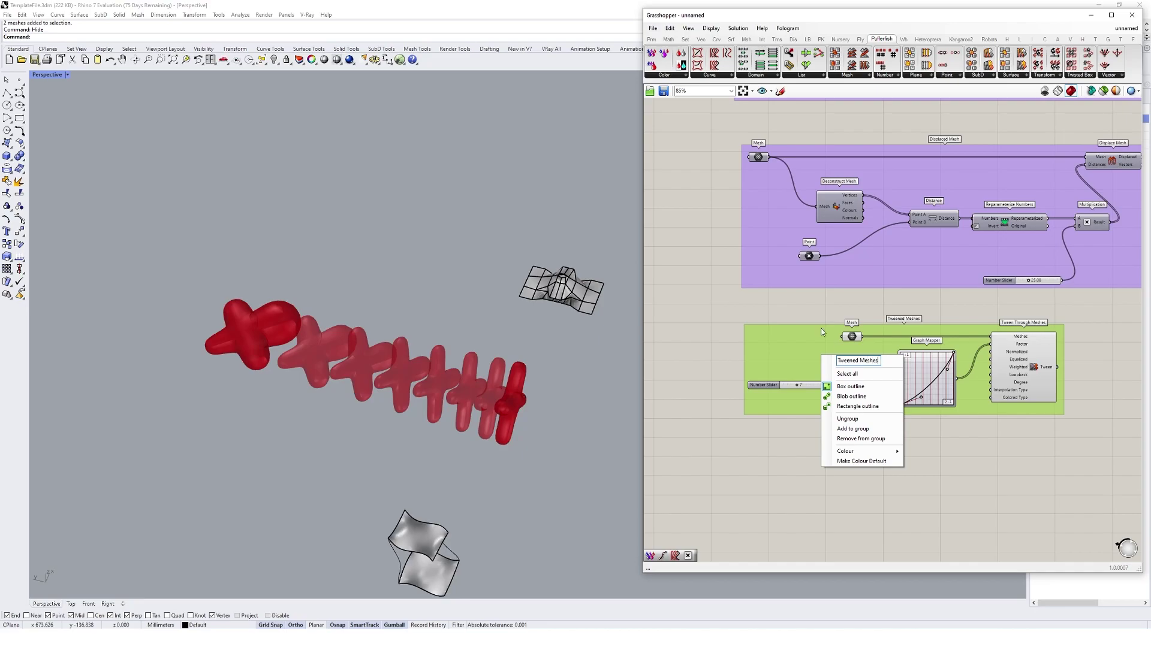
{"action": "left_click", "coordinate": [818, 314]}
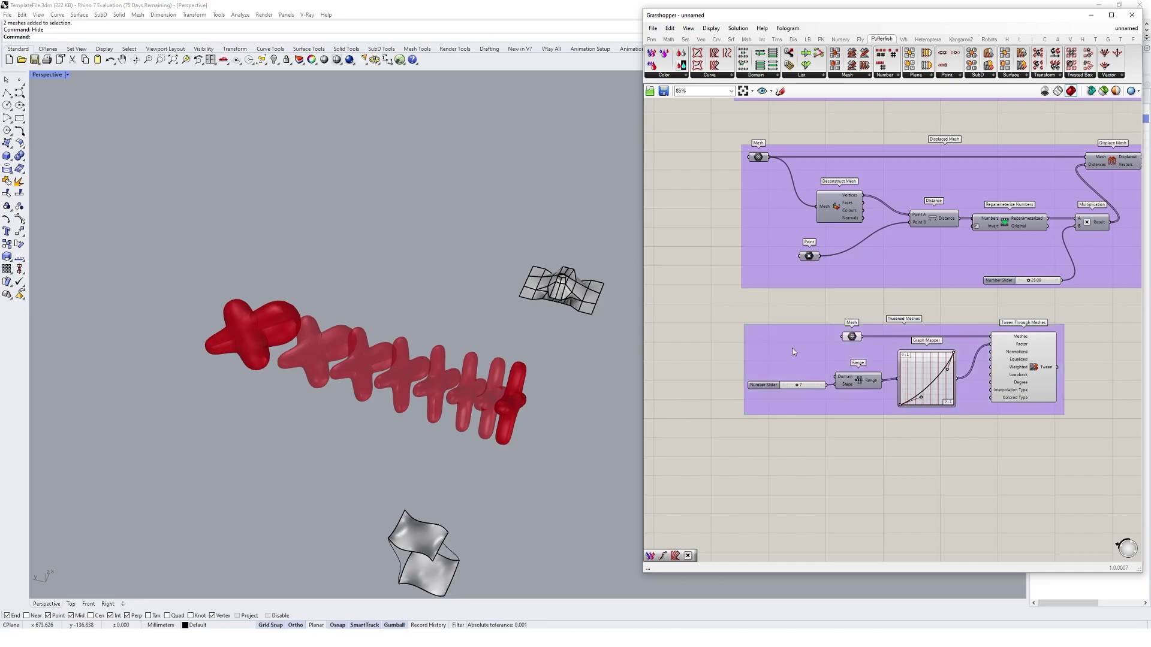
{"action": "left_click_drag", "start_coordinate": [794, 357], "coordinate": [789, 351]}
{"action": "left_click", "coordinate": [909, 357]}
{"action": "left_click", "coordinate": [814, 422]}
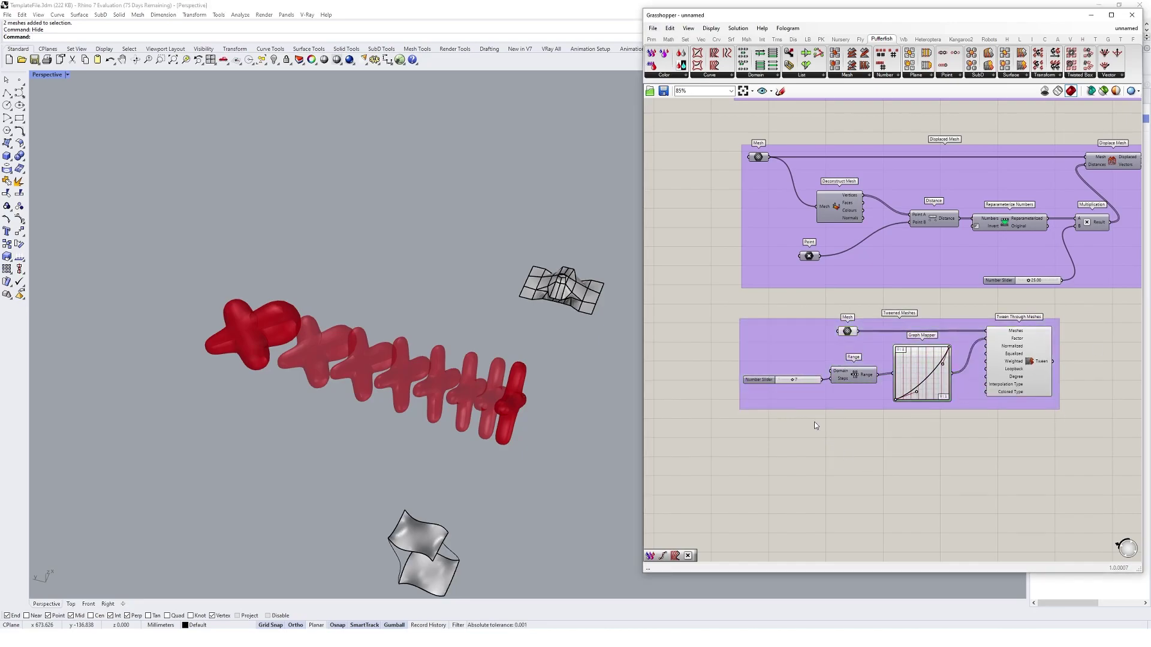
Add a Surface parameter below the Tweened Meshes group and reference the upper of the two wavy Rhino surfaces in it.
{"action": "right_click_drag", "start_coordinate": [533, 412], "coordinate": [834, 407]}
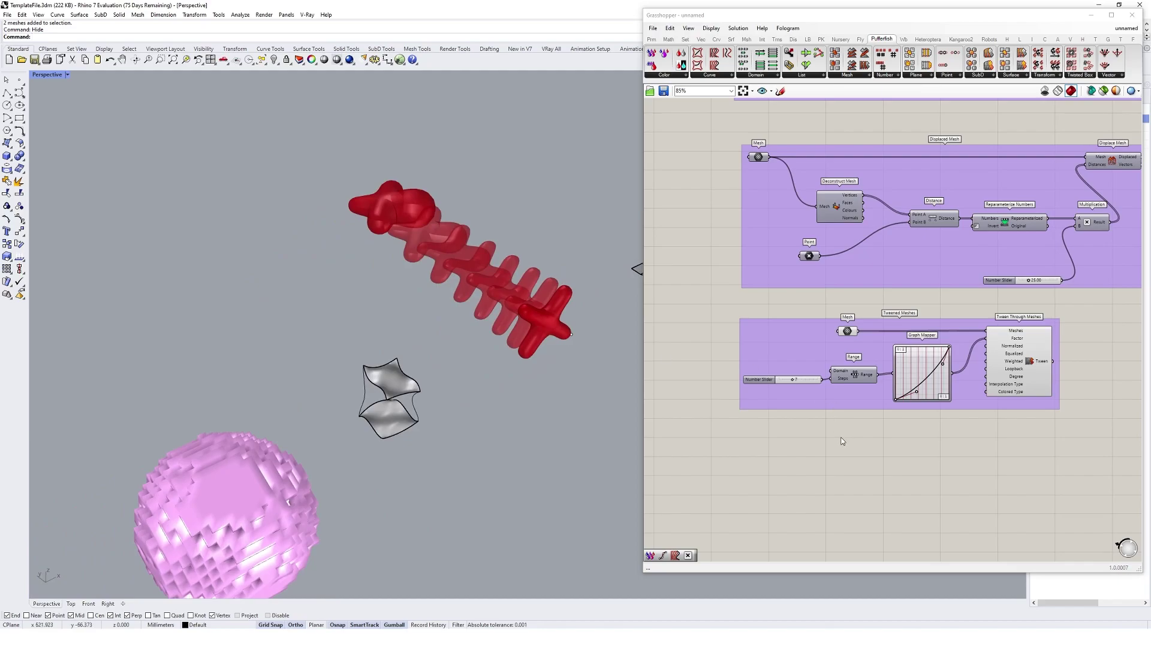
{"action": "scroll", "coordinate": [344, 419], "scroll_direction": "up", "scroll_amount": 5}
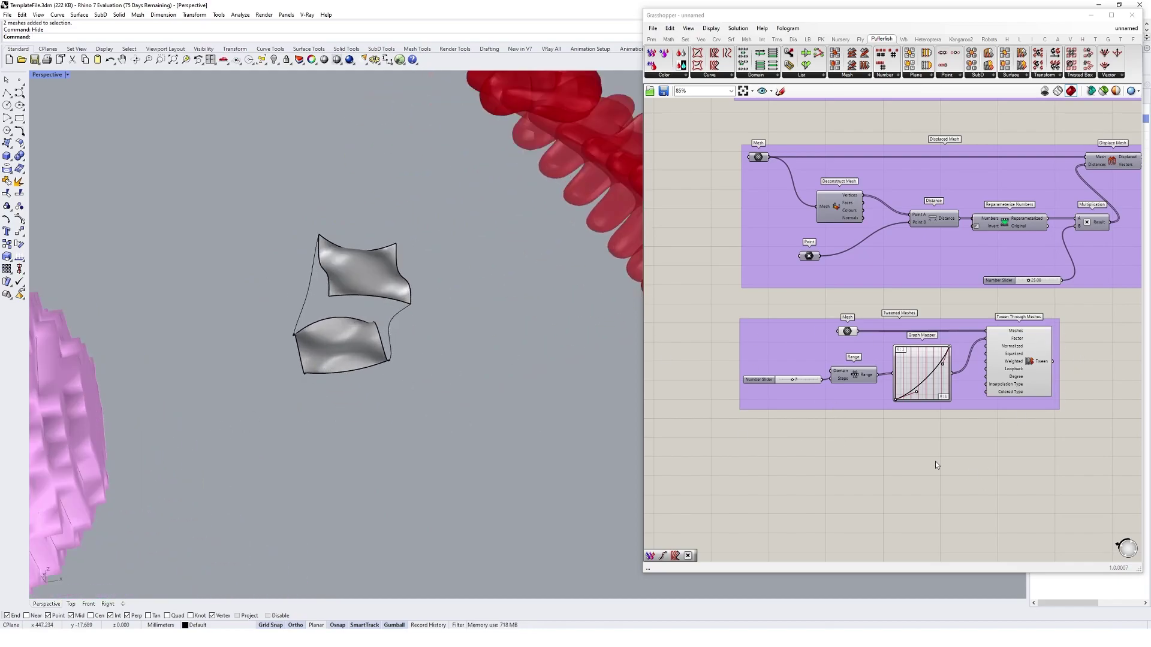
{"action": "right_click_drag", "start_coordinate": [743, 475], "coordinate": [708, 389]}
{"action": "scroll", "coordinate": [766, 392], "scroll_direction": "up", "scroll_amount": 1}
{"action": "double_click", "coordinate": [766, 392]}
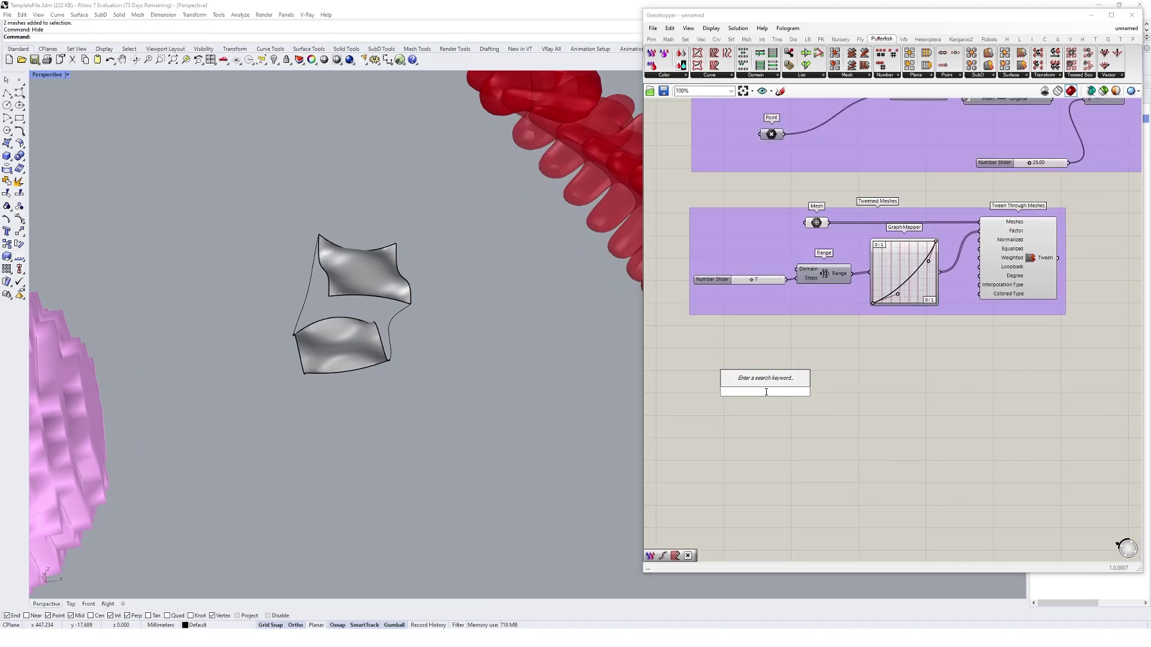
{"action": "type", "text": "srf"}
{"action": "left_click", "coordinate": [745, 370]}
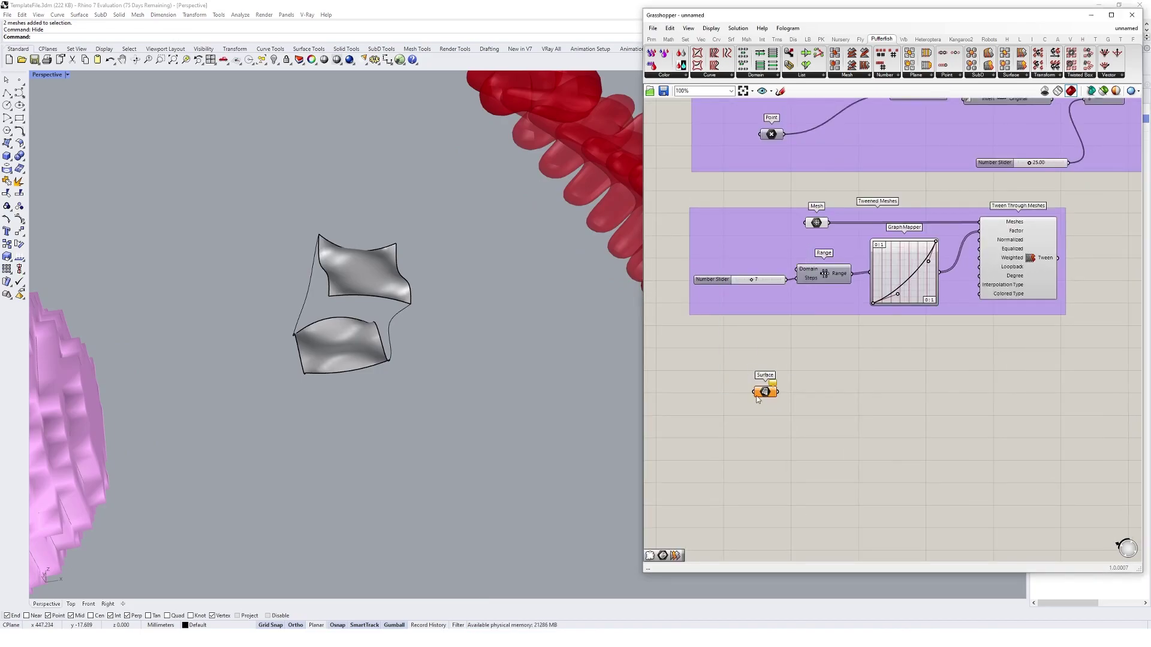
{"action": "right_click", "coordinate": [758, 399]}
{"action": "left_click", "coordinate": [792, 513]}
{"action": "left_click", "coordinate": [378, 282]}
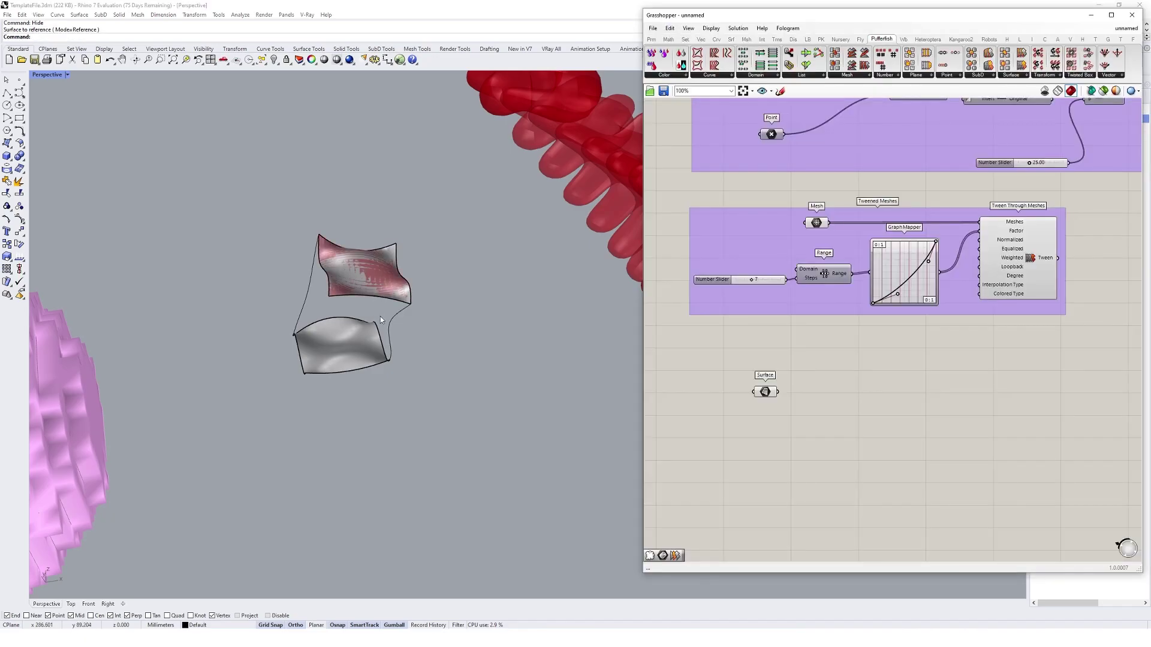
Place a Parameter Surface Mesh component beside the Surface parameter and connect the surface to its Surface input.
{"action": "right_click_drag", "start_coordinate": [381, 320], "coordinate": [448, 323]}
{"action": "scroll", "coordinate": [429, 335], "scroll_direction": "up", "scroll_amount": 4}
{"action": "scroll", "coordinate": [441, 323], "scroll_direction": "up", "scroll_amount": 7}
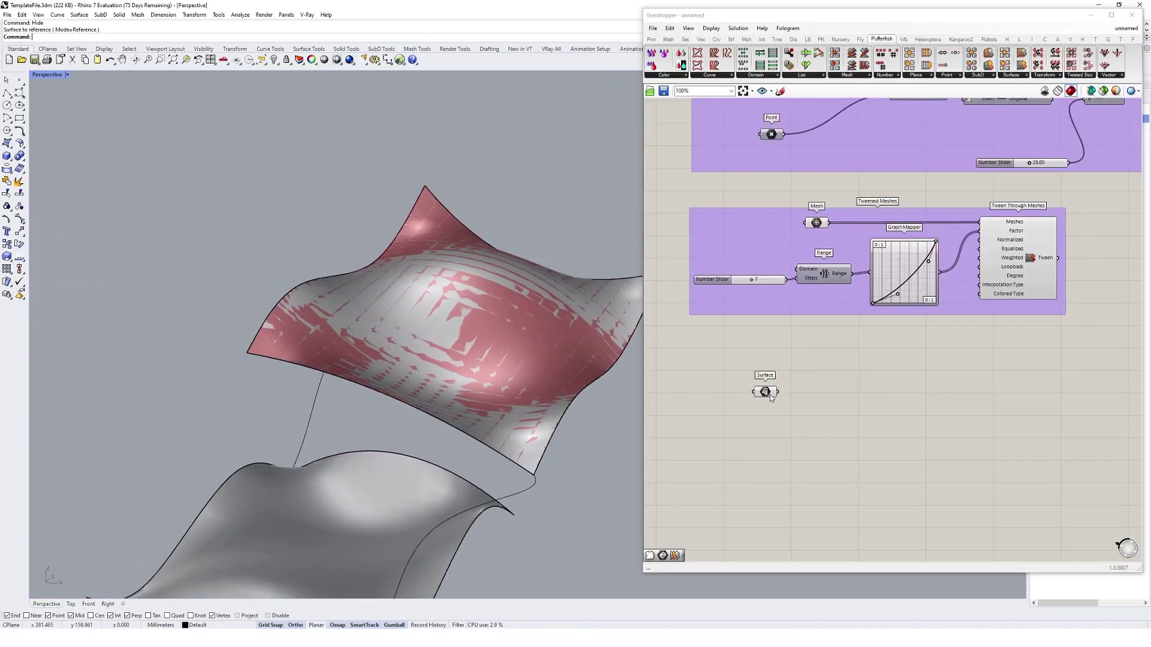
{"action": "left_click_drag", "start_coordinate": [771, 398], "coordinate": [759, 412]}
{"action": "left_click", "coordinate": [827, 427]}
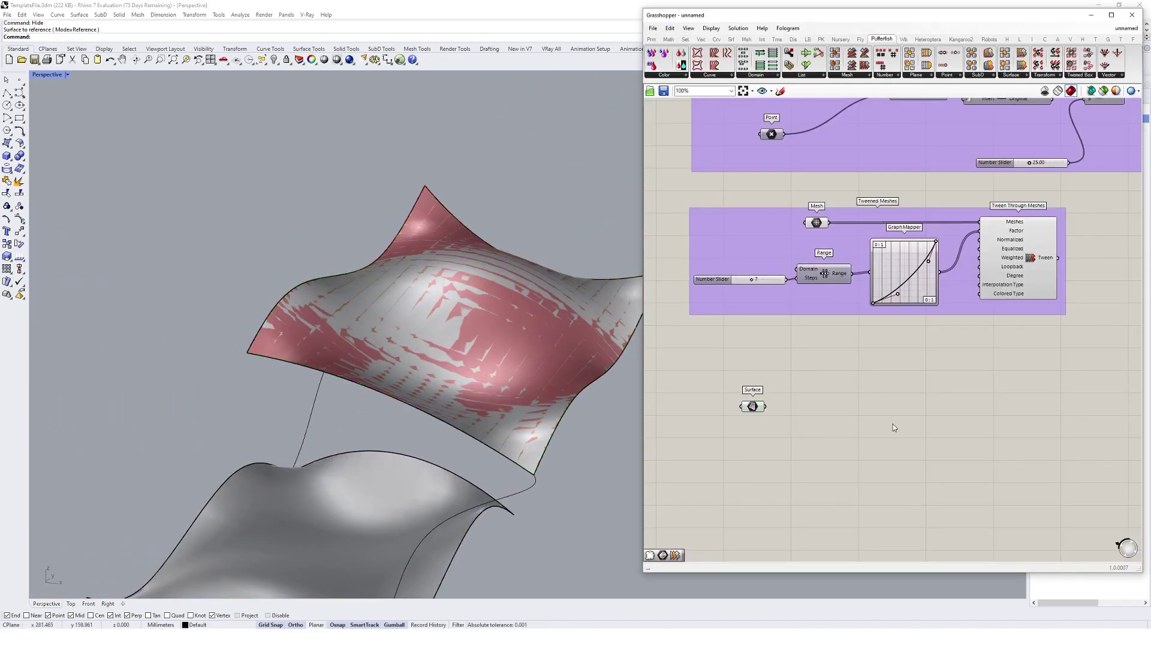
{"action": "left_click", "coordinate": [848, 74]}
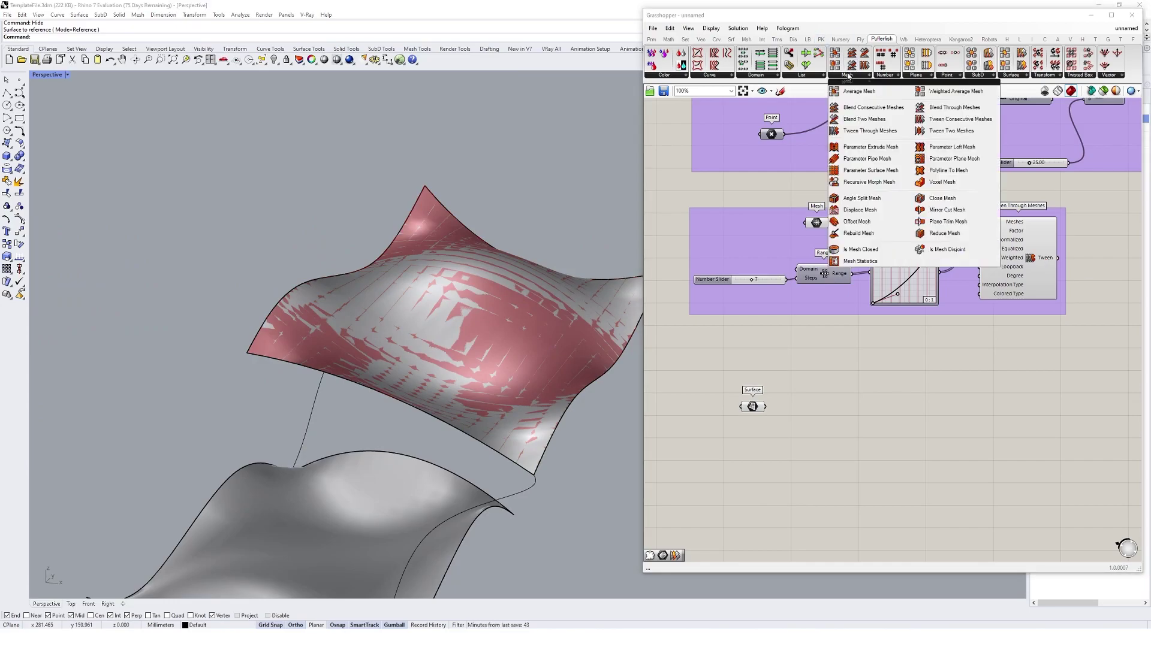
{"action": "left_click", "coordinate": [868, 172]}
{"action": "left_click", "coordinate": [818, 415]}
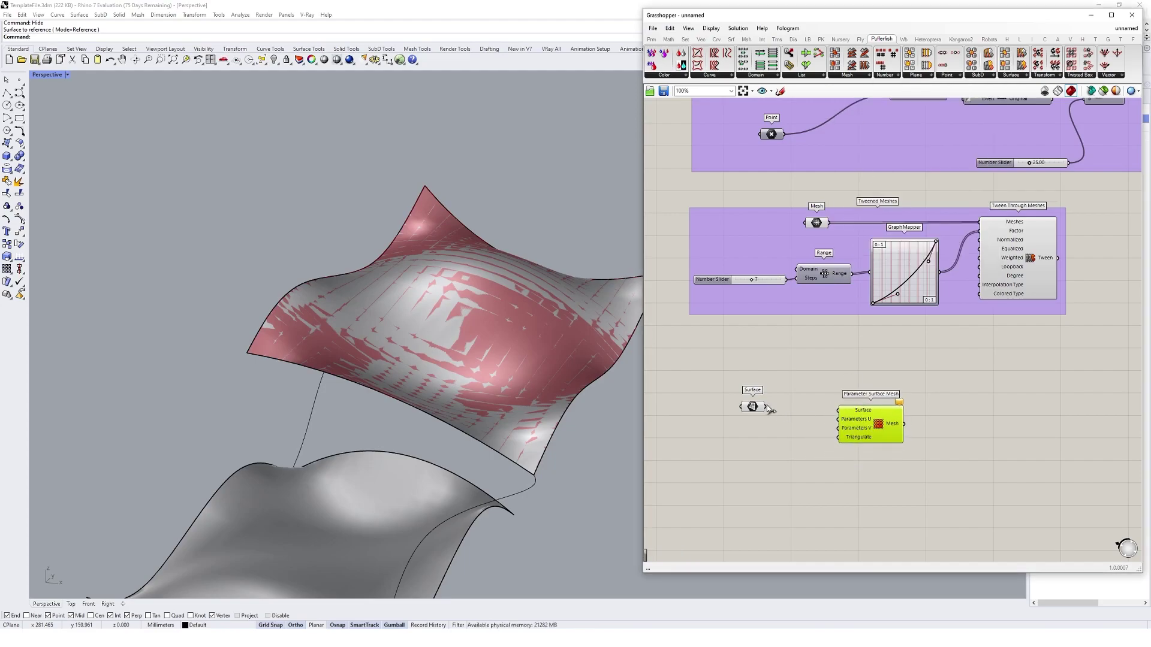
{"action": "left_click_drag", "start_coordinate": [766, 407], "coordinate": [881, 431]}
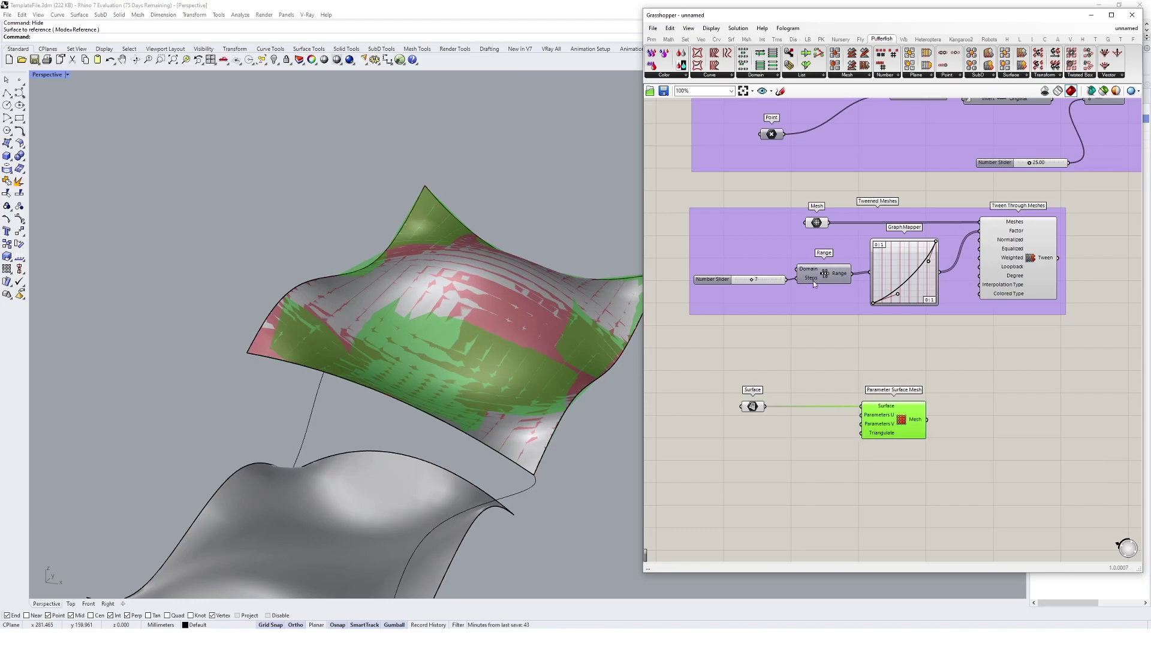
Copy the number slider and Range from the Tweened Meshes group and connect the Range output to Parameters U and Parameters V.
{"action": "left_click_drag", "start_coordinate": [672, 252], "coordinate": [789, 437]}
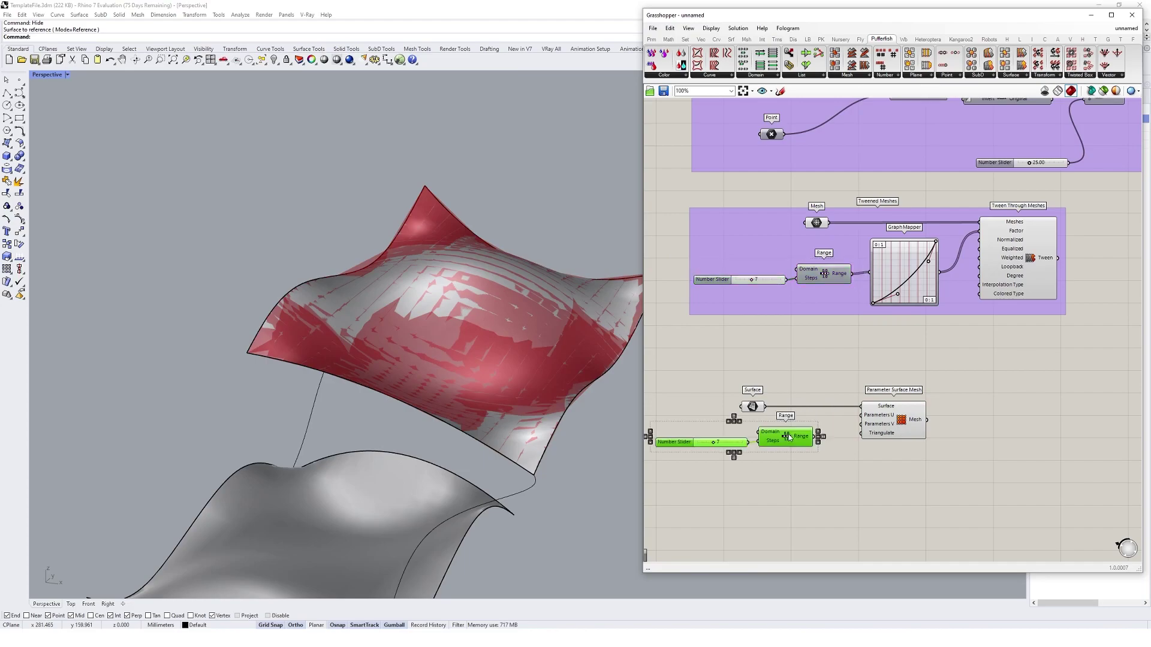
{"action": "left_click_drag", "start_coordinate": [911, 422], "coordinate": [954, 422]}
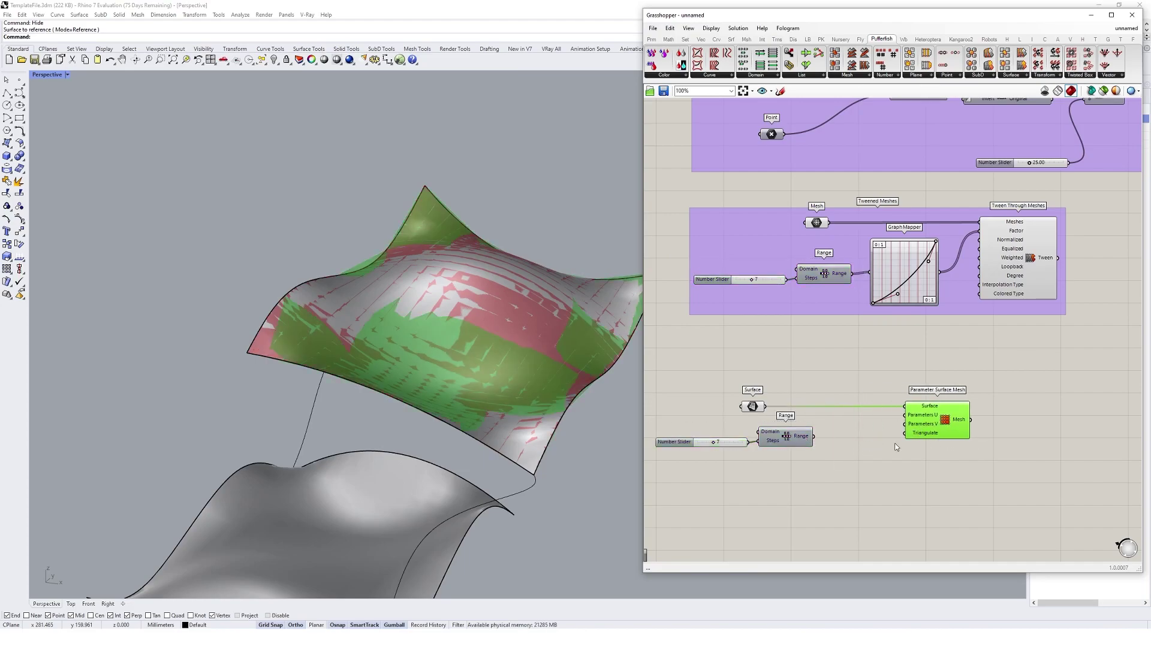
{"action": "double_click", "coordinate": [841, 466]}
{"action": "key", "text": "Escape"}
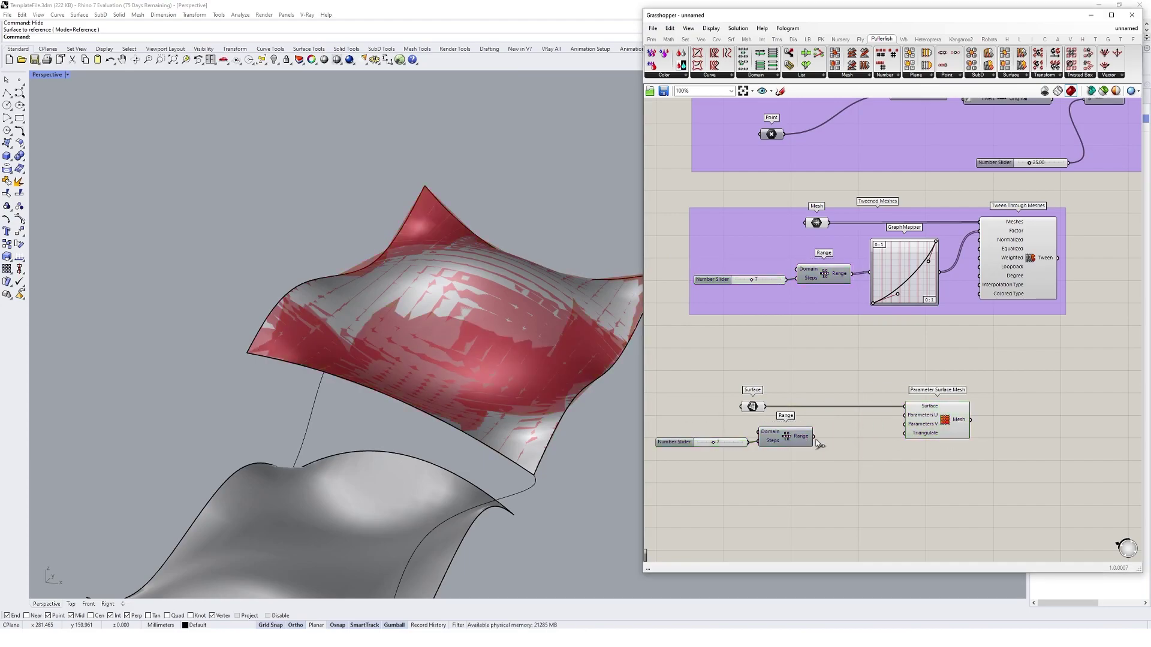
{"action": "left_click_drag", "start_coordinate": [814, 437], "coordinate": [904, 415]}
{"action": "left_click_drag", "start_coordinate": [815, 436], "coordinate": [906, 424]}
{"action": "left_click", "coordinate": [927, 423]}
Hide the referenced upper surface in Rhino so only its mesh preview remains.
{"action": "right_click_drag", "start_coordinate": [532, 355], "coordinate": [534, 292]}
{"action": "left_click", "coordinate": [440, 340]}
{"action": "type", "text": "hide"}
{"action": "key", "text": "Return"}
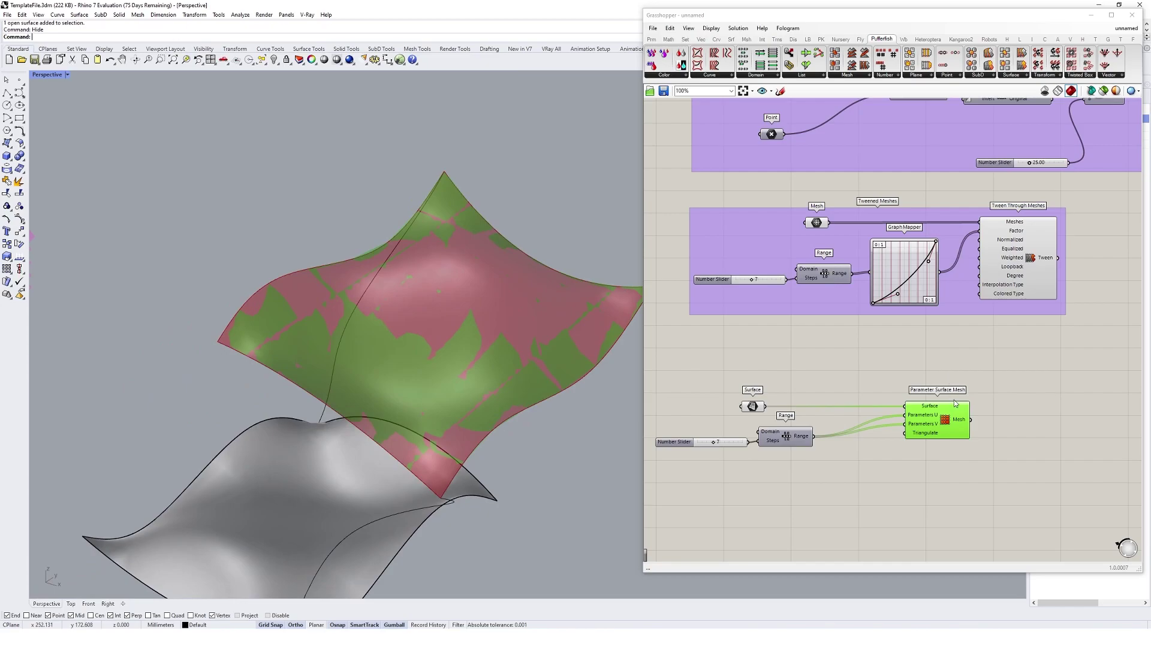
Turn on the preview of mesh edges in Grasshopper.
{"action": "left_click", "coordinate": [1031, 456]}
{"action": "double_click", "coordinate": [1031, 455]}
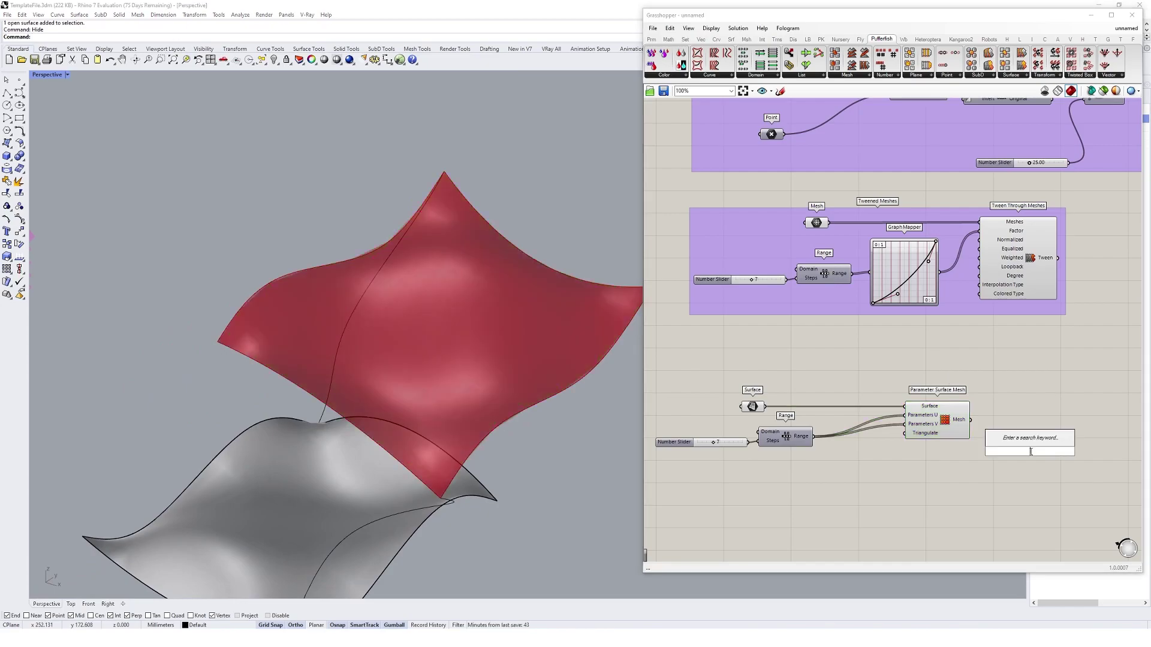
{"action": "left_click", "coordinate": [711, 28]}
{"action": "left_click", "coordinate": [750, 183]}
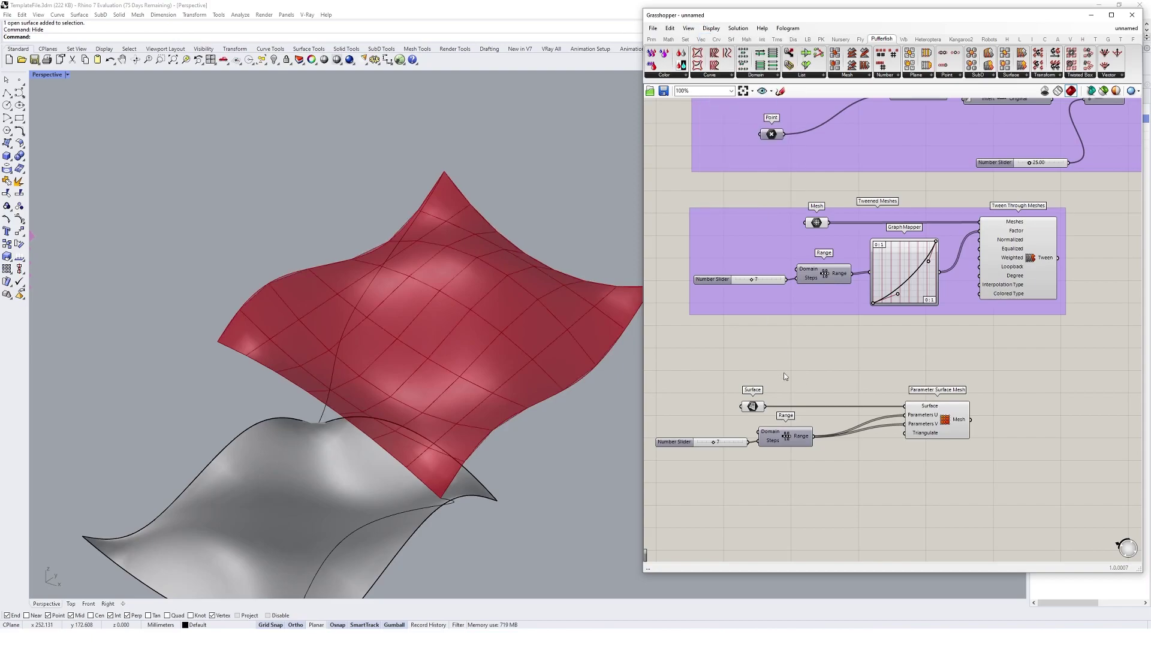
{"action": "right_click_drag", "start_coordinate": [509, 364], "coordinate": [507, 301]}
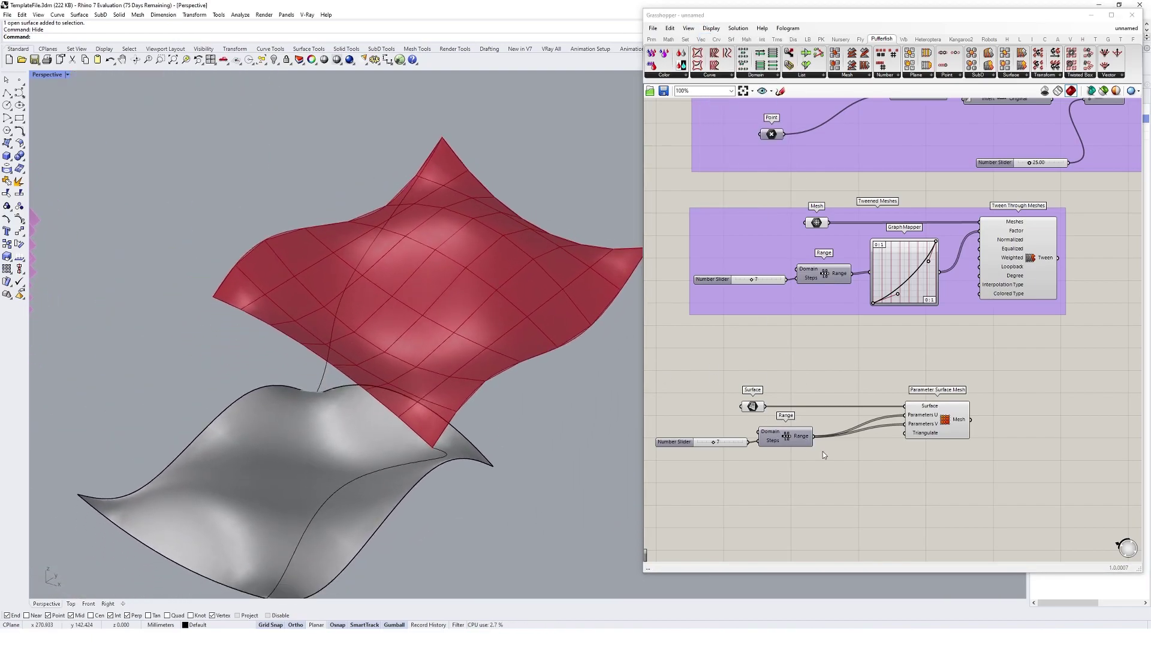
Insert a Bezier-type Graph Mapper between the Range and the Parameters U and V inputs, spacing the components to fit it.
{"action": "double_click", "coordinate": [827, 471]}
{"action": "type", "text": "graph"}
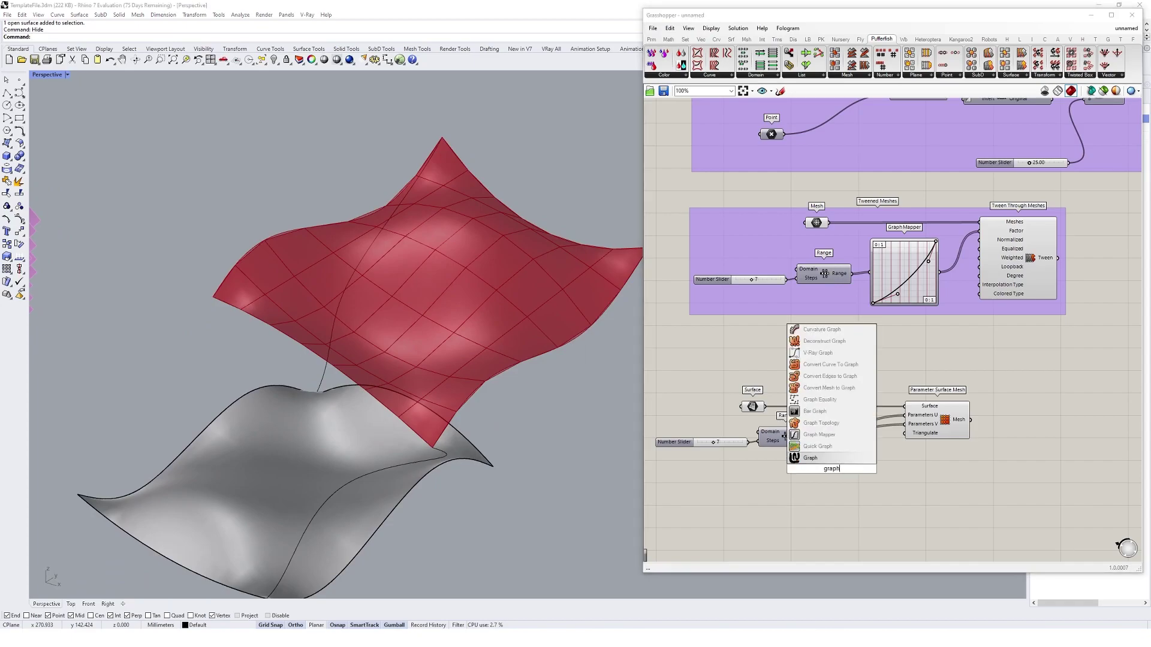
{"action": "left_click", "coordinate": [819, 435]}
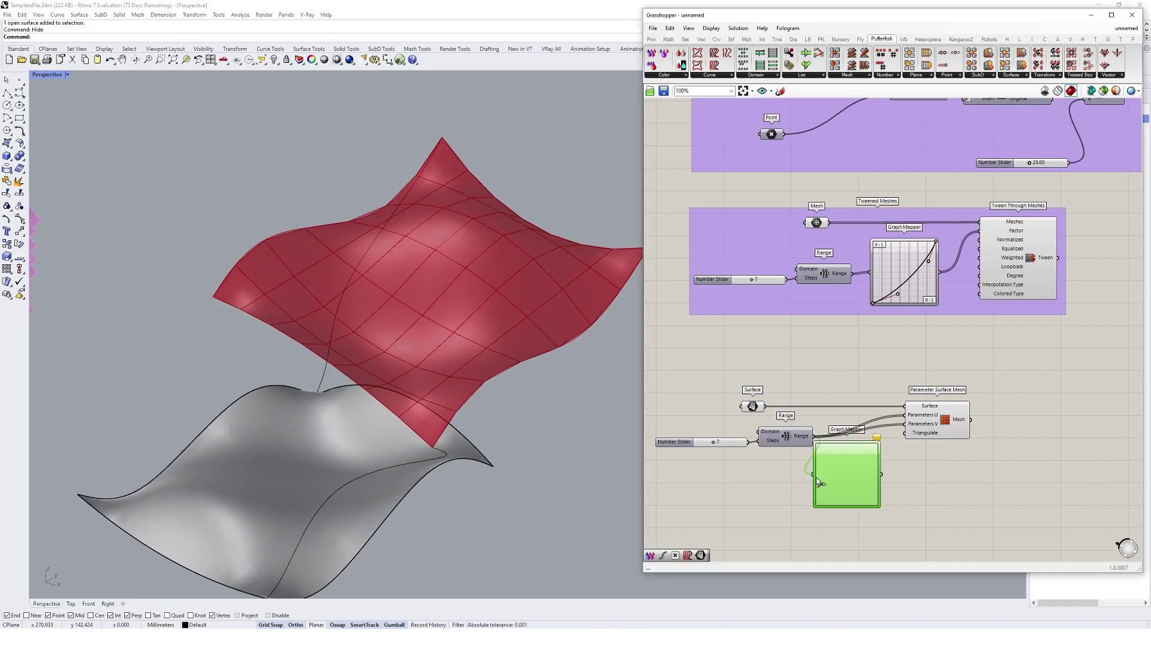
{"action": "right_click", "coordinate": [845, 482]}
{"action": "mouse_move", "coordinate": [893, 586]}
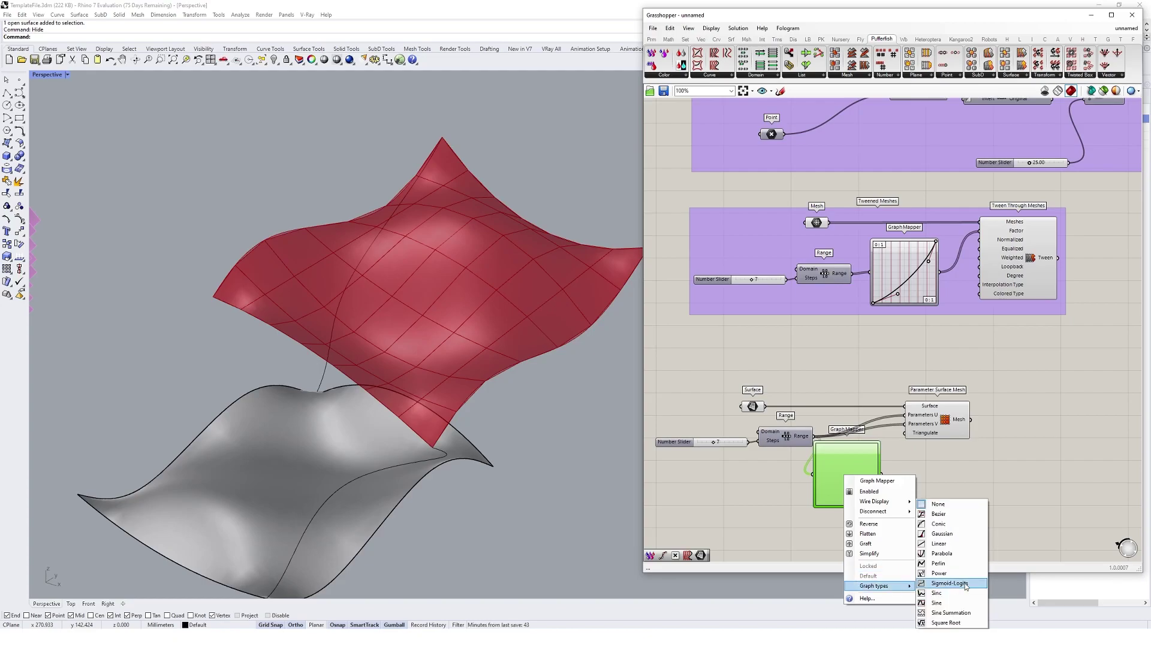
{"action": "left_click", "coordinate": [938, 525]}
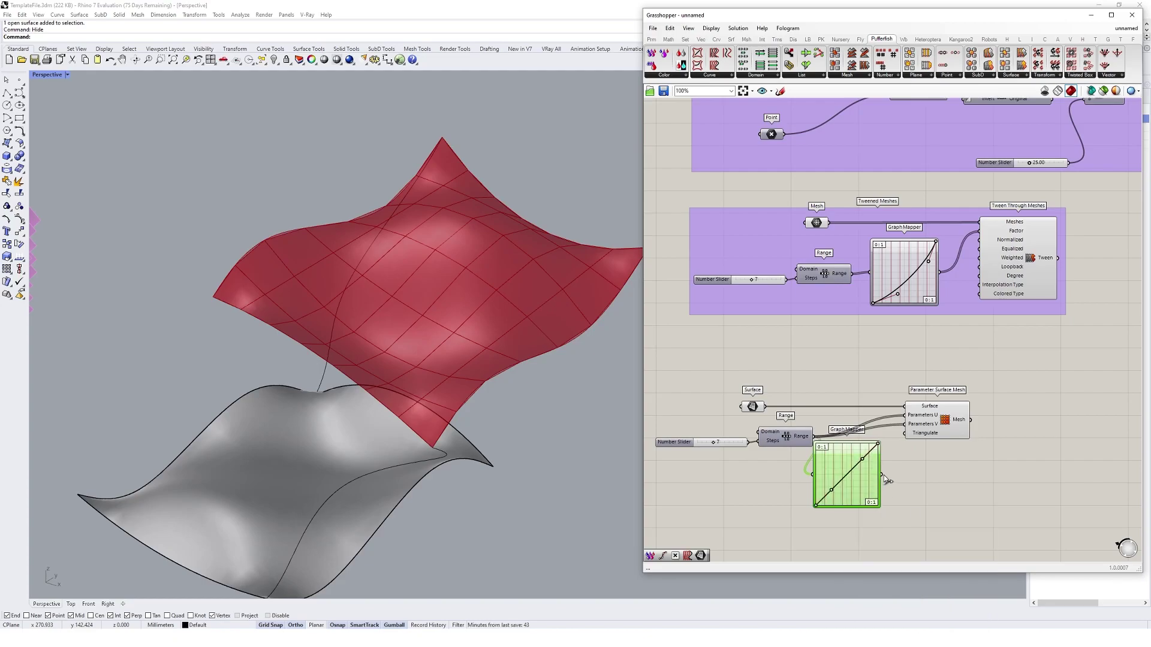
{"action": "left_click_drag", "start_coordinate": [905, 424], "coordinate": [995, 427]}
{"action": "left_click_drag", "start_coordinate": [850, 447], "coordinate": [779, 456]}
Adjust the Graph Mapper's two Bezier handles into a steep ease-in curve that concentrates the mesh divisions towards one corner.
{"action": "mouse_move", "coordinate": [897, 465]}
{"action": "left_mouse_down"}
{"action": "mouse_move", "coordinate": [903, 474]}
{"action": "mouse_move", "coordinate": [882, 481]}
{"action": "left_mouse_up"}
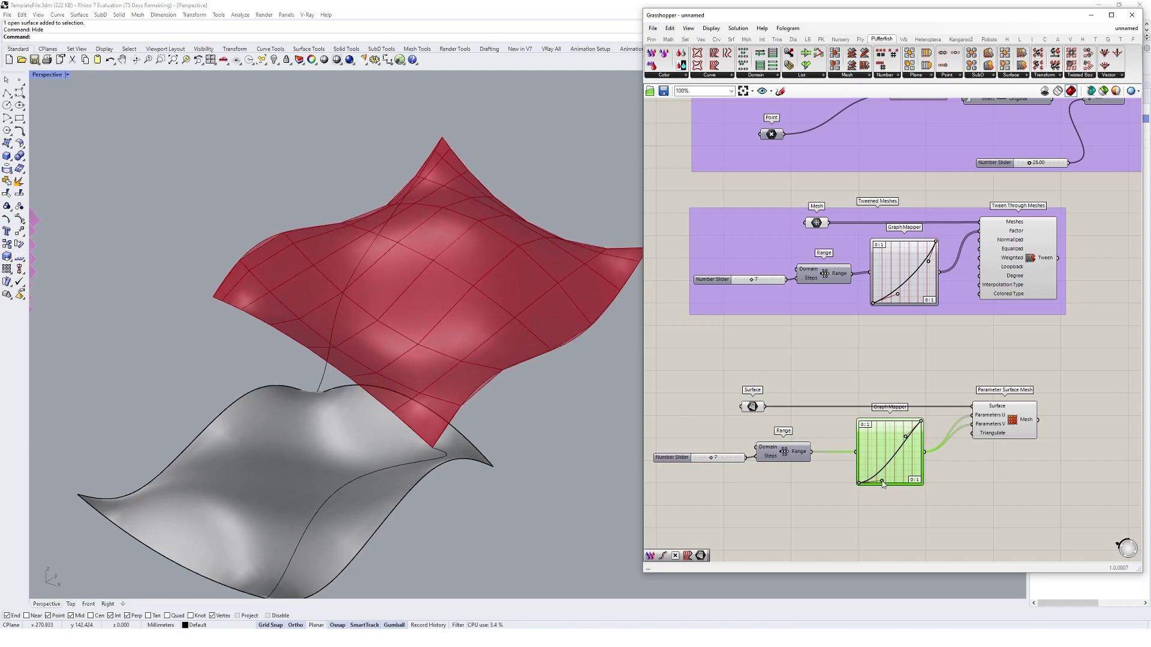
{"action": "right_click_drag", "start_coordinate": [498, 317], "coordinate": [501, 357]}
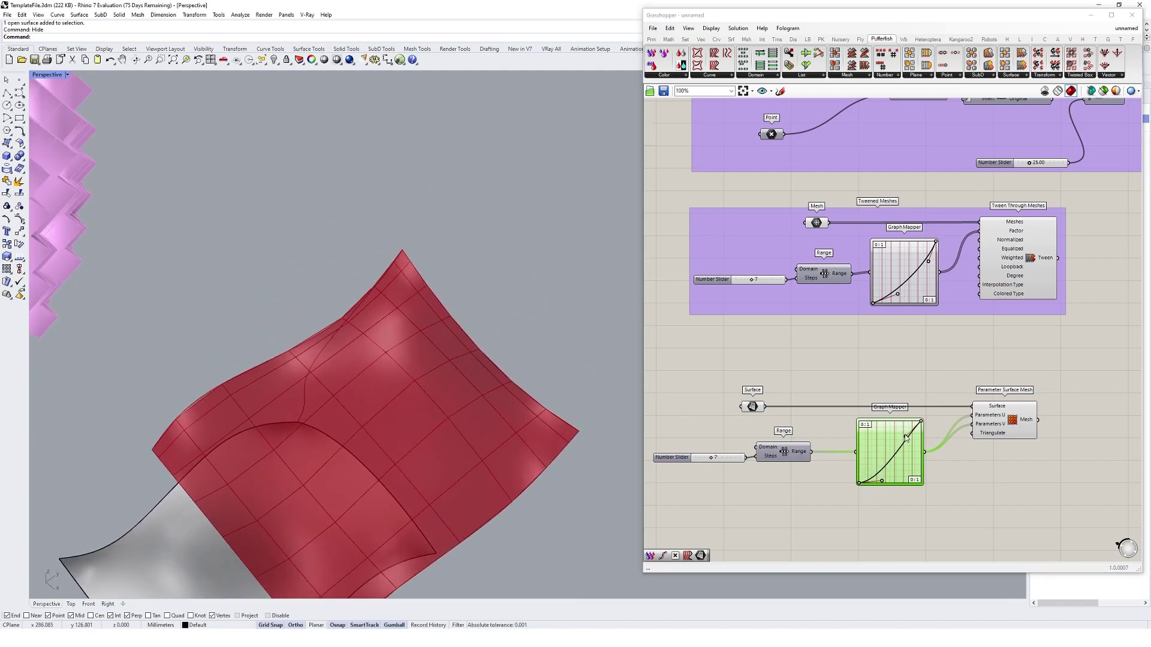
{"action": "left_click_drag", "start_coordinate": [906, 437], "coordinate": [921, 446]}
{"action": "mouse_move", "coordinate": [424, 414]}
{"action": "right_mouse_down"}
{"action": "mouse_move", "coordinate": [508, 387]}
{"action": "mouse_move", "coordinate": [470, 330]}
{"action": "mouse_move", "coordinate": [441, 405]}
{"action": "right_mouse_up"}
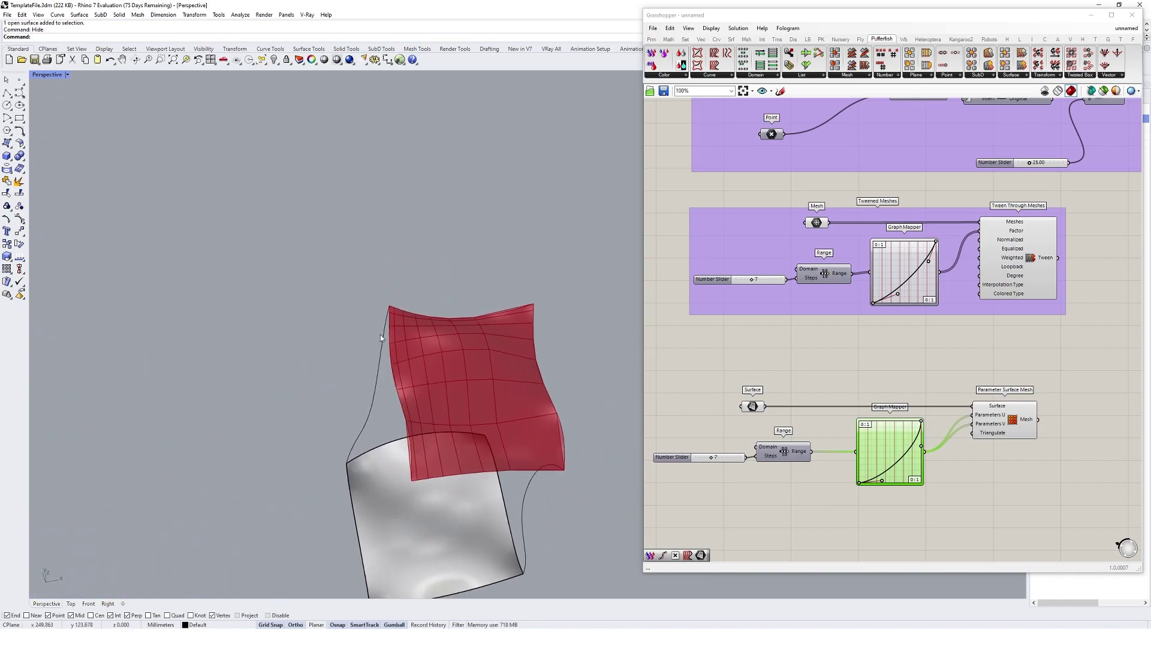
{"action": "scroll", "coordinate": [404, 301], "scroll_direction": "up", "scroll_amount": 5}
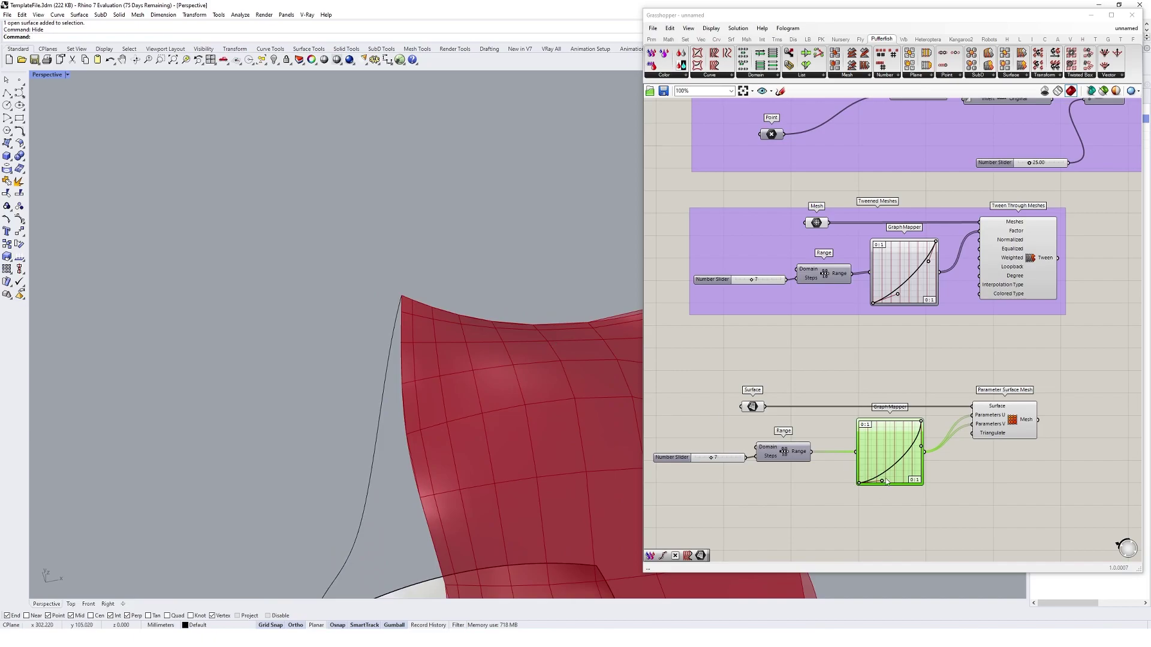
{"action": "left_click_drag", "start_coordinate": [887, 482], "coordinate": [886, 483]}
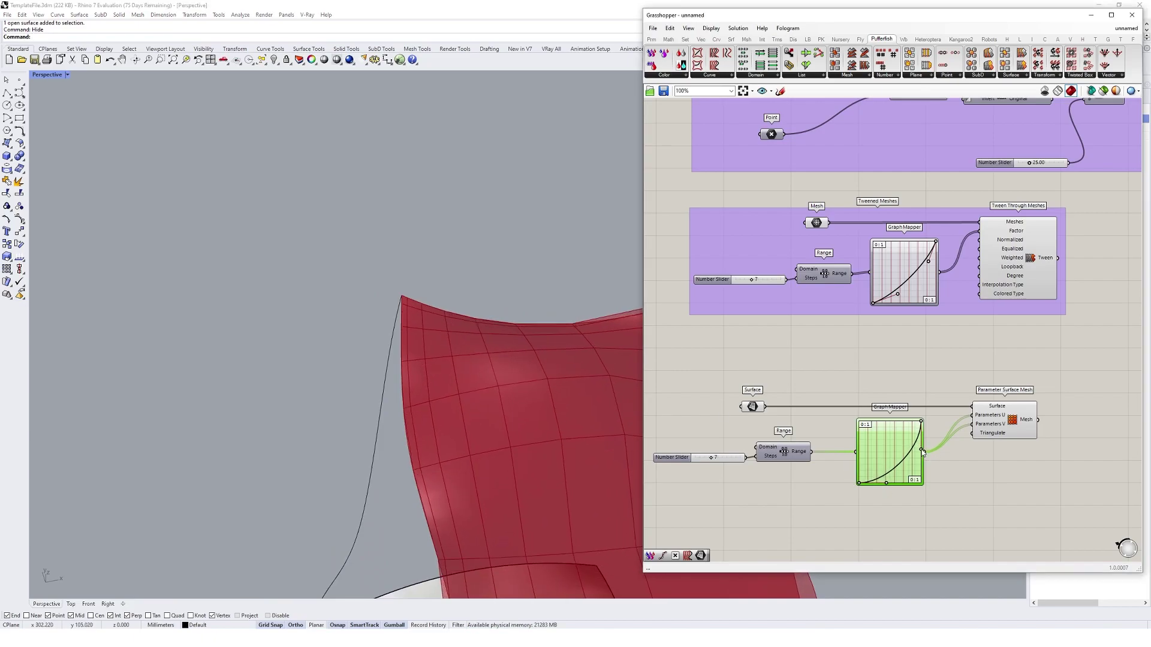
{"action": "scroll", "coordinate": [452, 336], "scroll_direction": "down", "scroll_amount": 6}
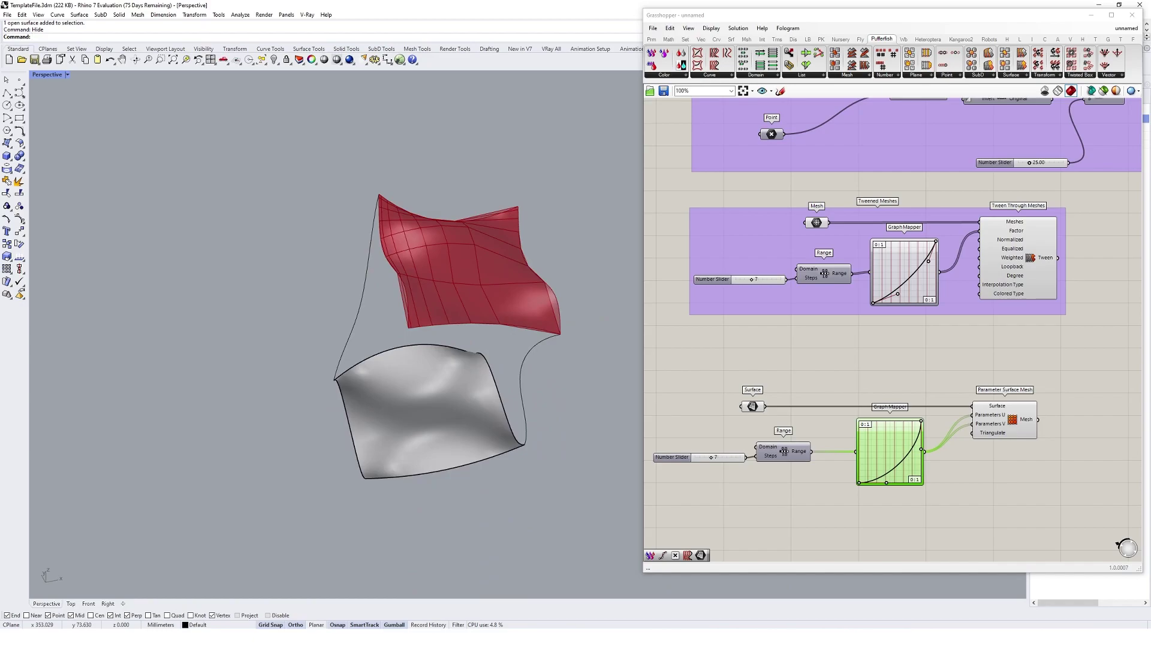
Duplicate the whole surface meshing chain, from Surface parameter to Parameter Surface Mesh, directly below the original.
{"action": "right_click_drag", "start_coordinate": [890, 391], "coordinate": [891, 323]}
{"action": "left_click_drag", "start_coordinate": [1081, 307], "coordinate": [645, 440]}
{"action": "right_click_drag", "start_coordinate": [844, 404], "coordinate": [843, 350]}
{"action": "left_click_drag", "start_coordinate": [779, 334], "coordinate": [778, 474], "text": "alt"}
{"action": "left_click", "coordinate": [786, 398]}
{"action": "right_click_drag", "start_coordinate": [807, 424], "coordinate": [811, 365]}
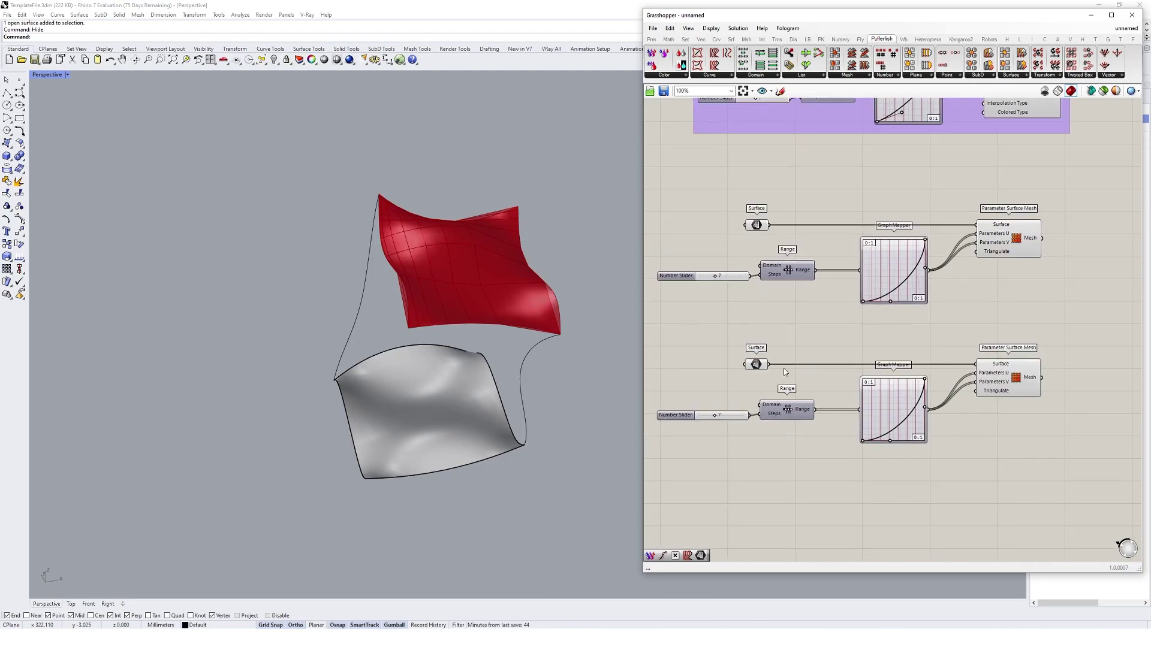
Reference the lower Rhino surface in the duplicated Surface parameter.
{"action": "left_click", "coordinate": [760, 368]}
{"action": "right_click", "coordinate": [758, 365]}
{"action": "left_click", "coordinate": [786, 490]}
{"action": "left_click", "coordinate": [429, 440]}
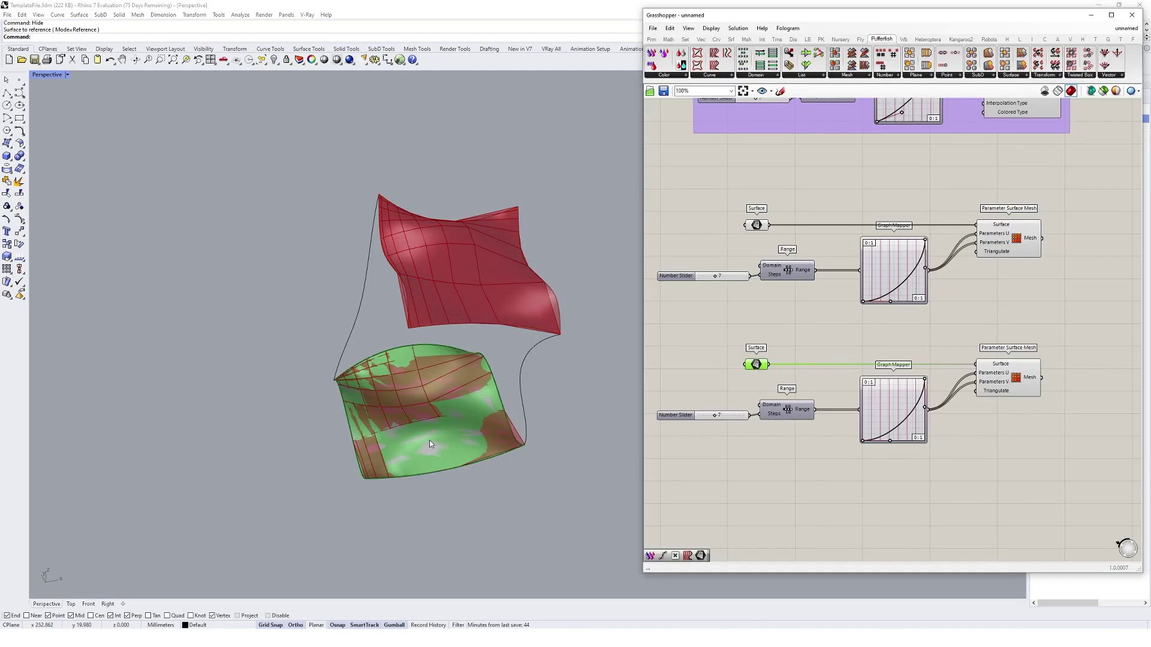
Hide the remaining surface and the two connecting curves in Rhino.
{"action": "left_click", "coordinate": [1007, 377]}
{"action": "left_click_drag", "start_coordinate": [460, 509], "coordinate": [340, 286]}
{"action": "left_click_drag", "start_coordinate": [595, 226], "coordinate": [307, 476]}
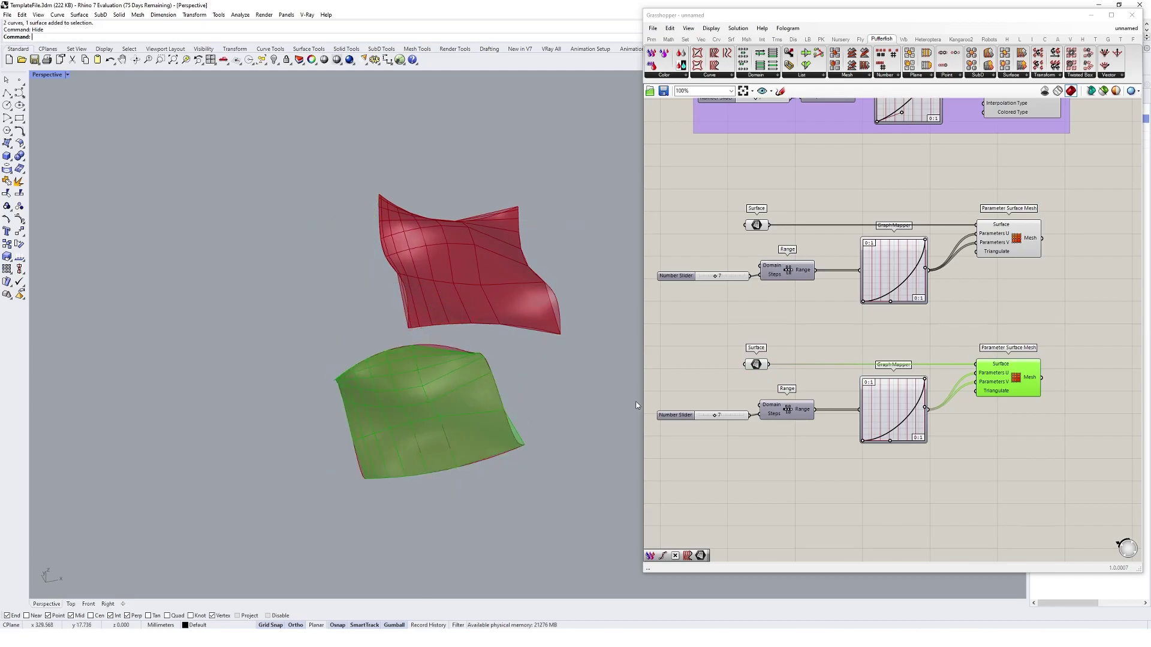
Turn off the preview of both Surface parameters so only the meshes are displayed.
{"action": "left_click", "coordinate": [761, 390]}
{"action": "left_click_drag", "start_coordinate": [790, 208], "coordinate": [714, 368]}
{"action": "right_click", "coordinate": [635, 219]}
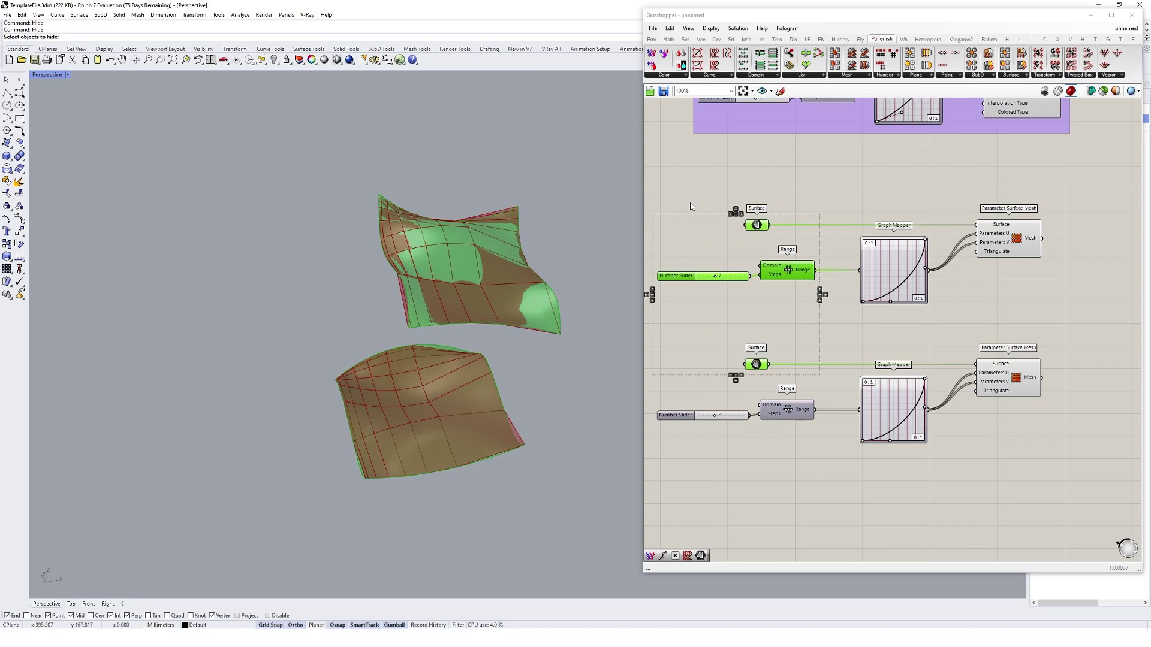
{"action": "right_click", "coordinate": [691, 203]}
{"action": "left_click", "coordinate": [722, 216]}
{"action": "left_click", "coordinate": [725, 199]}
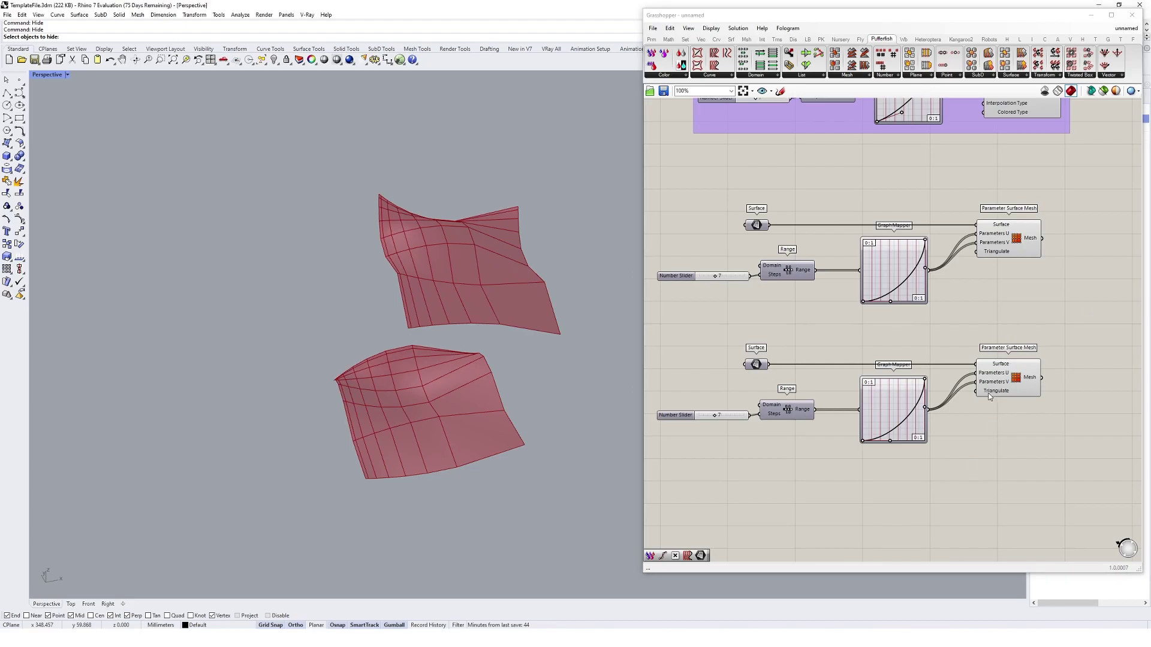
Add a Tween Two Meshes component beyond the two Parameter Surface Mesh components, vertically between them.
{"action": "right_click_drag", "start_coordinate": [942, 227], "coordinate": [857, 244]}
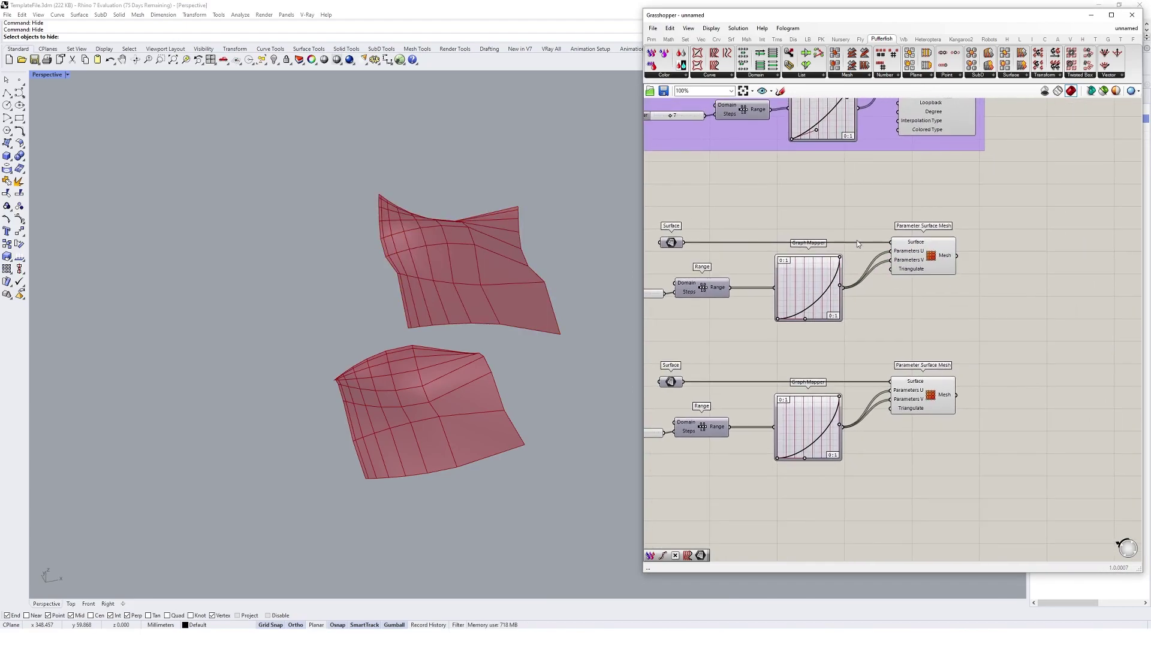
{"action": "left_click", "coordinate": [849, 75]}
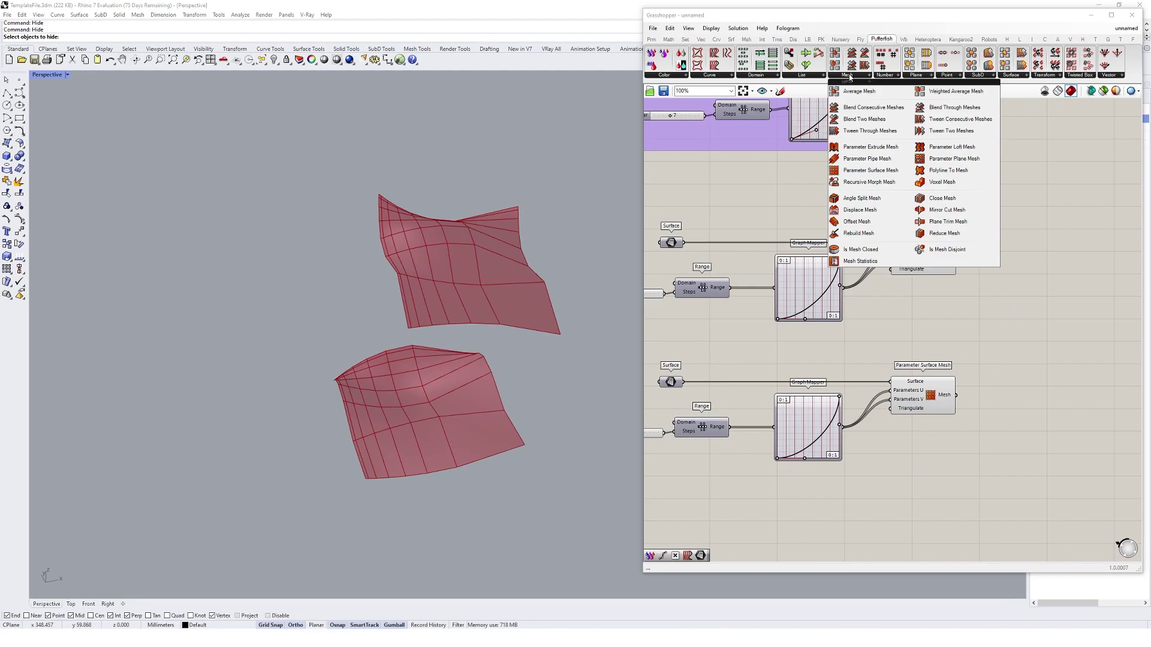
{"action": "left_click", "coordinate": [946, 133]}
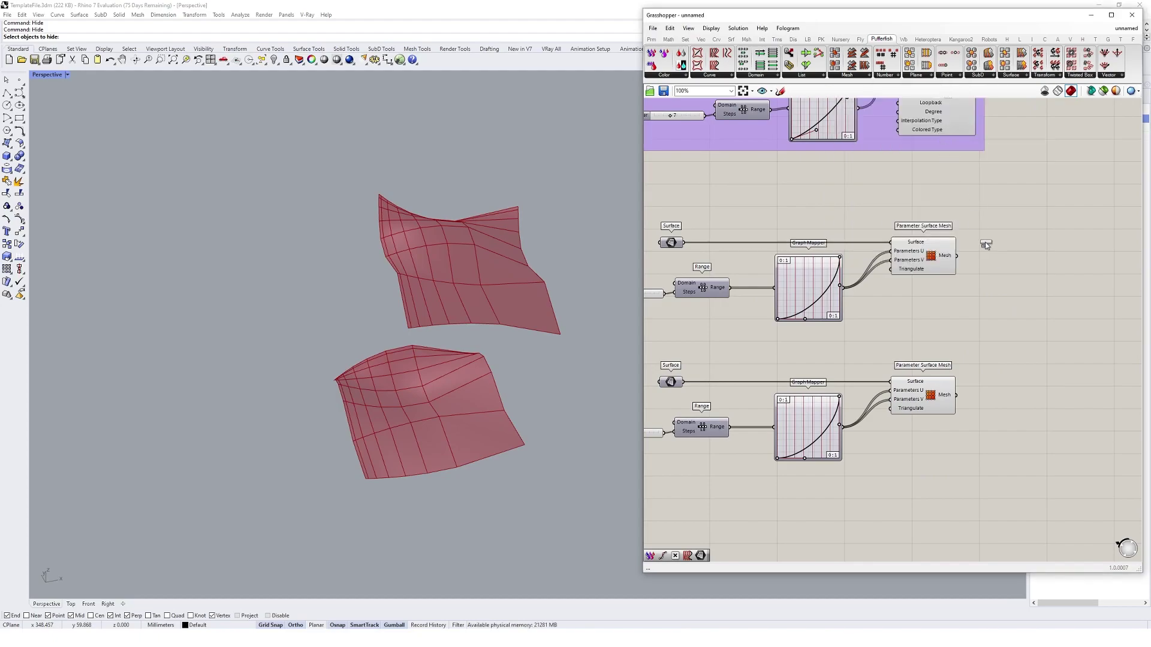
{"action": "left_click_drag", "start_coordinate": [984, 243], "coordinate": [1037, 334]}
Connect the upper surface mesh to Mesh A and the lower one to Mesh B, then align the tween component with the upper mesh.
{"action": "left_click_drag", "start_coordinate": [959, 259], "coordinate": [1012, 323]}
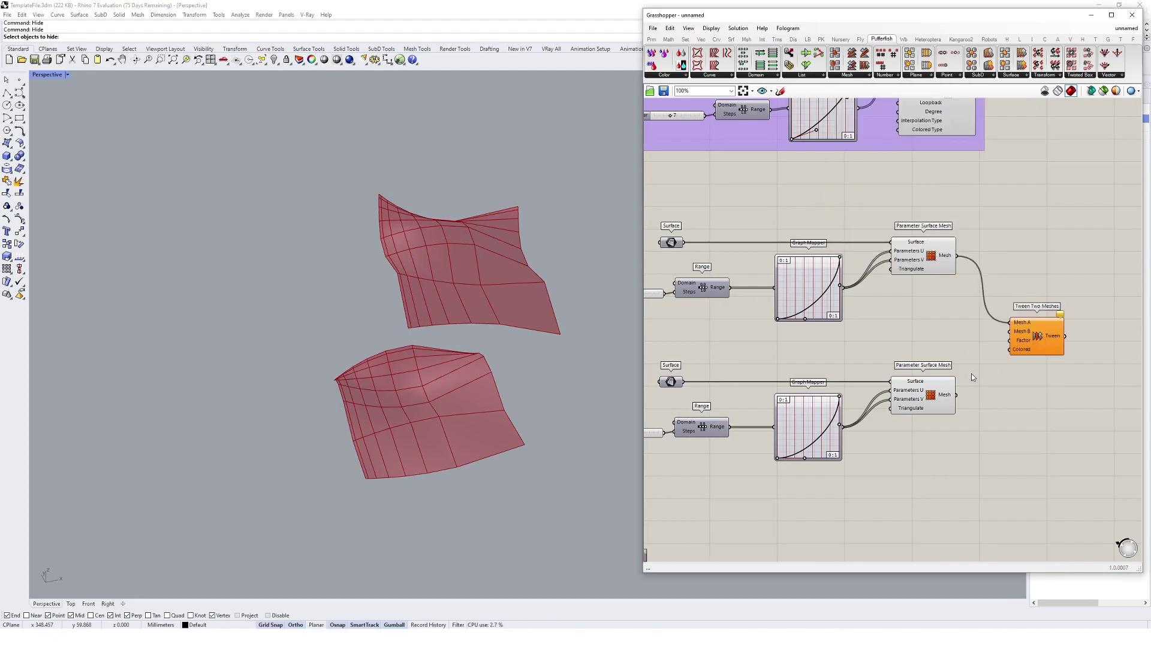
{"action": "left_click_drag", "start_coordinate": [969, 369], "coordinate": [1130, 278]}
{"action": "right_click_drag", "start_coordinate": [1130, 290], "coordinate": [1031, 290]}
{"action": "left_click", "coordinate": [1031, 291]}
{"action": "left_click_drag", "start_coordinate": [1031, 286], "coordinate": [1071, 282]}
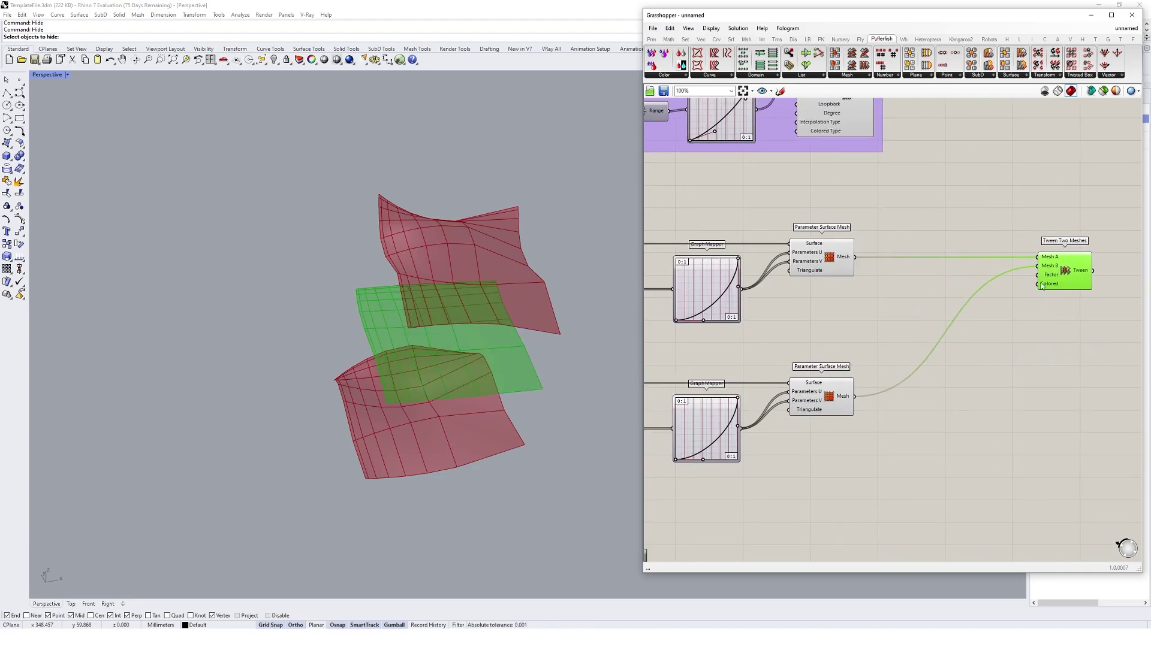
Duplicate the lower chain's Number Slider, Range and Graph Mapper and place the copies below the Tween Two Meshes component.
{"action": "scroll", "coordinate": [982, 319], "scroll_direction": "down", "scroll_amount": 1}
{"action": "left_click", "coordinate": [981, 320]}
{"action": "right_click_drag", "start_coordinate": [789, 432], "coordinate": [920, 413]}
{"action": "left_click_drag", "start_coordinate": [923, 450], "coordinate": [714, 383]}
{"action": "right_click_drag", "start_coordinate": [832, 406], "coordinate": [749, 396]}
{"action": "left_click_drag", "start_coordinate": [722, 385], "coordinate": [1025, 403], "text": "alt"}
{"action": "right_click_drag", "start_coordinate": [973, 342], "coordinate": [909, 353]}
Space out the Tween Two Meshes component, move the copied chain closer and connect its Graph Mapper to the Factor input.
{"action": "left_click_drag", "start_coordinate": [901, 274], "coordinate": [992, 274]}
{"action": "left_click_drag", "start_coordinate": [948, 354], "coordinate": [764, 444]}
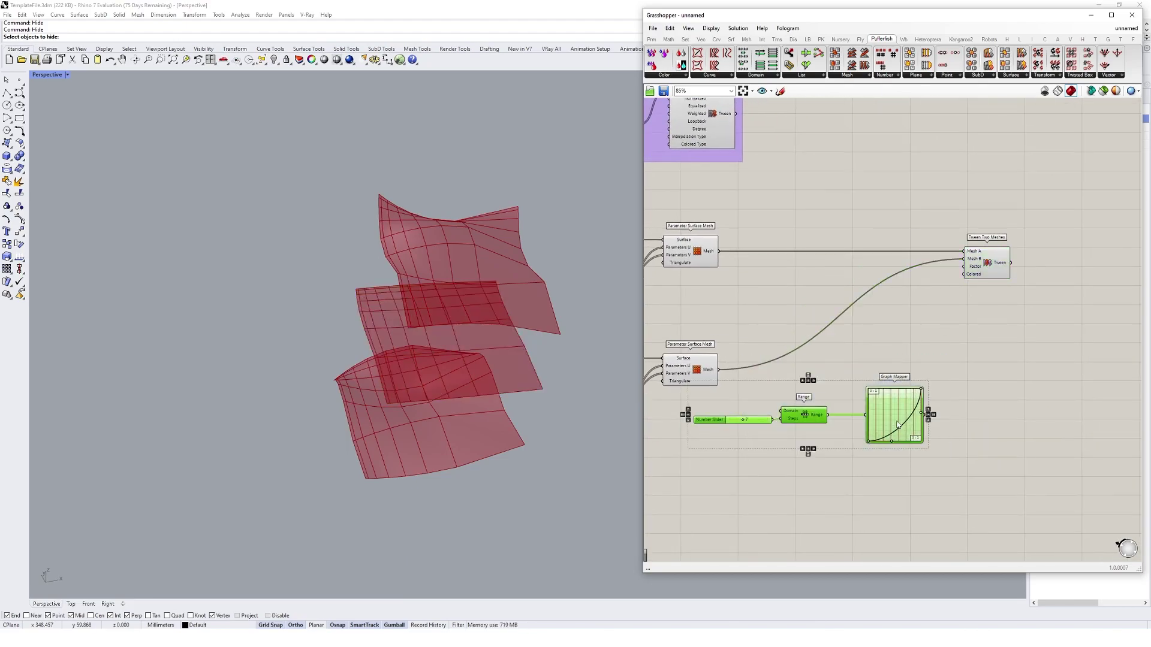
{"action": "left_click_drag", "start_coordinate": [899, 423], "coordinate": [965, 266]}
{"action": "left_click", "coordinate": [985, 295]}
{"action": "right_click_drag", "start_coordinate": [603, 374], "coordinate": [564, 354]}
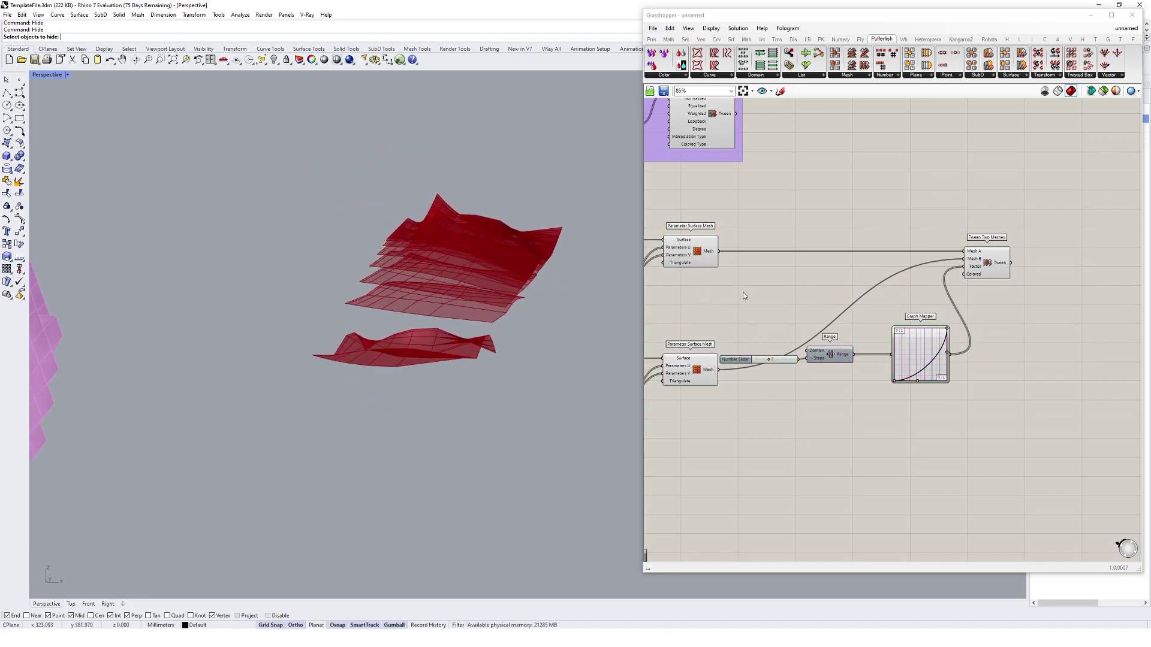
Turn off the preview of both surface meshing chains so only the tweened meshes are displayed.
{"action": "right_click_drag", "start_coordinate": [743, 292], "coordinate": [864, 334]}
{"action": "scroll", "coordinate": [888, 240], "scroll_direction": "down", "scroll_amount": 3}
{"action": "left_click_drag", "start_coordinate": [904, 251], "coordinate": [695, 364]}
{"action": "right_click", "coordinate": [873, 249]}
{"action": "left_click", "coordinate": [896, 265]}
{"action": "left_click", "coordinate": [901, 233]}
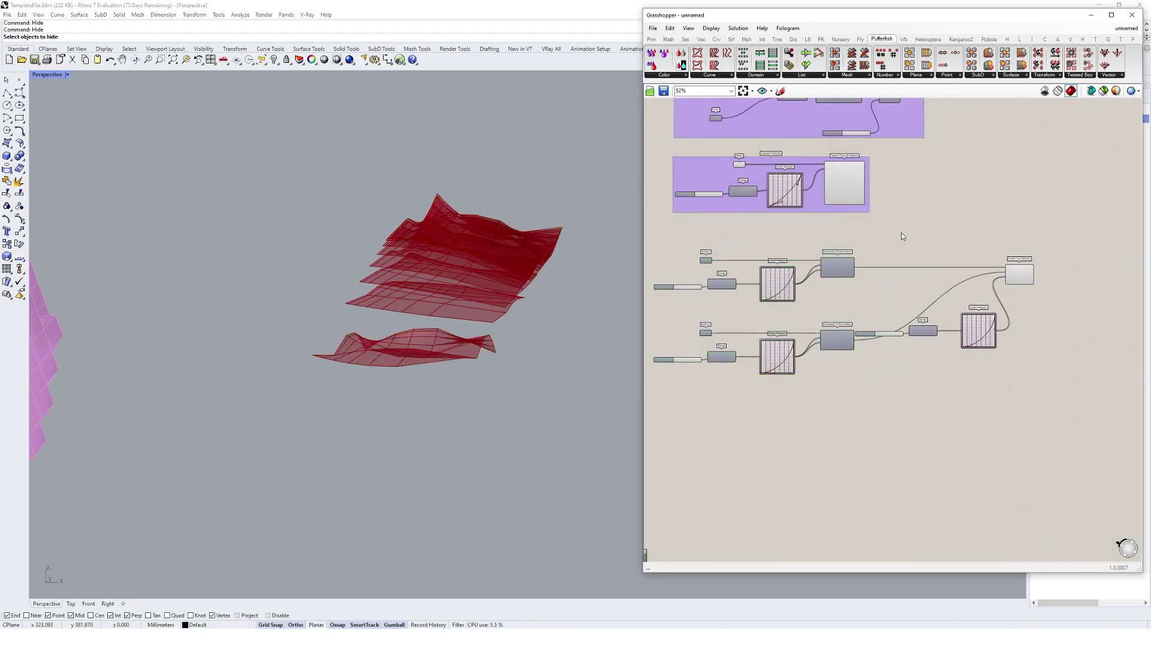
Move the tween factor's Number Slider below its Range component and set the number of steps to 3.
{"action": "scroll", "coordinate": [503, 230], "scroll_direction": "up", "scroll_amount": 5}
{"action": "right_click_drag", "start_coordinate": [470, 236], "coordinate": [403, 293]}
{"action": "scroll", "coordinate": [398, 226], "scroll_direction": "up", "scroll_amount": 4}
{"action": "scroll", "coordinate": [891, 312], "scroll_direction": "up", "scroll_amount": 4}
{"action": "left_click", "coordinate": [900, 404]}
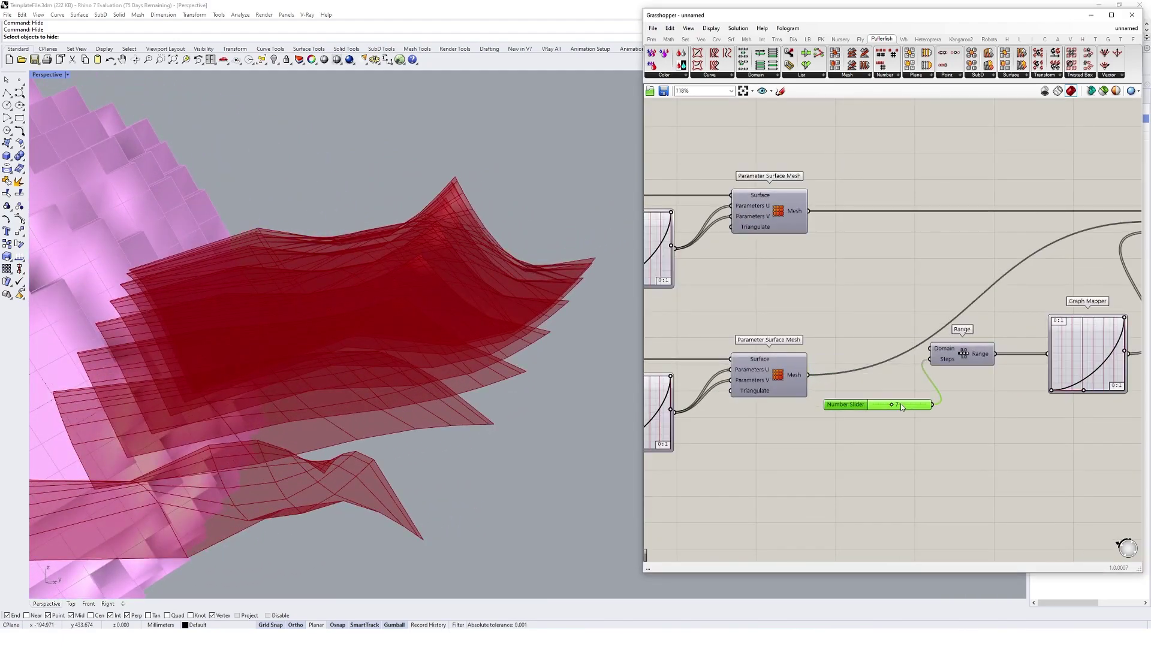
{"action": "left_click_drag", "start_coordinate": [894, 405], "coordinate": [881, 406]}
{"action": "right_click_drag", "start_coordinate": [384, 354], "coordinate": [460, 347]}
{"action": "scroll", "coordinate": [1058, 381], "scroll_direction": "up", "scroll_amount": 2}
Reshape the tween Graph Mapper's Bezier curve with both handles so it rises more evenly.
{"action": "left_click_drag", "start_coordinate": [1096, 396], "coordinate": [1071, 379]}
{"action": "right_click_drag", "start_coordinate": [1105, 359], "coordinate": [1042, 361]}
{"action": "left_click_drag", "start_coordinate": [1086, 348], "coordinate": [1078, 345]}
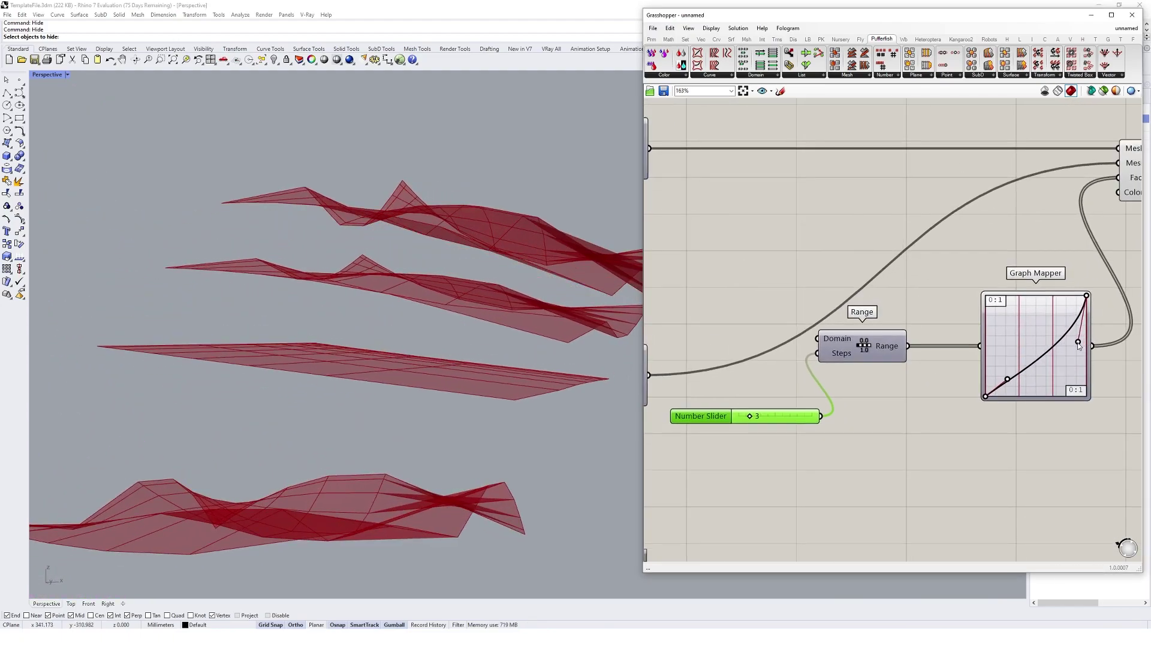
Set the tween factor's step slider to 7 and view the whole stack of tweened meshes.
{"action": "left_click_drag", "start_coordinate": [743, 418], "coordinate": [761, 418]}
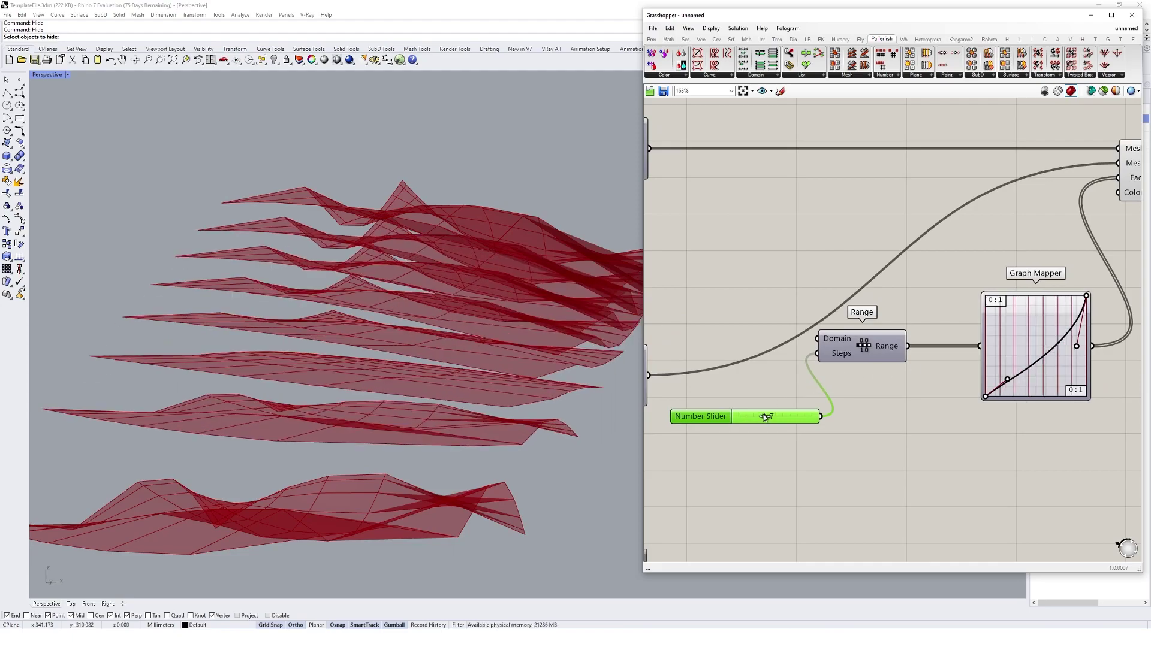
{"action": "right_click_drag", "start_coordinate": [420, 318], "coordinate": [479, 338]}
{"action": "scroll", "coordinate": [405, 331], "scroll_direction": "down", "scroll_amount": 4}
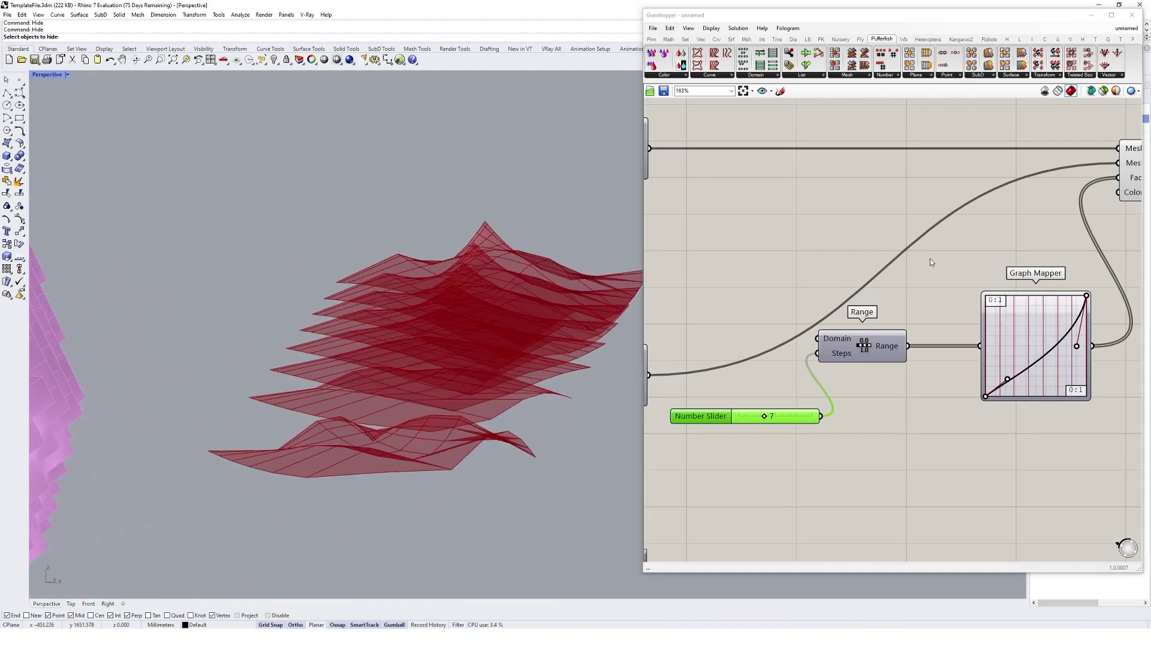
Group the entire two-mesh tweening definition and enter "Tween Through Tw" as the start of its group name.
{"action": "scroll", "coordinate": [931, 257], "scroll_direction": "down", "scroll_amount": 5}
{"action": "left_click_drag", "start_coordinate": [1092, 210], "coordinate": [689, 372]}
{"action": "scroll", "coordinate": [848, 257], "scroll_direction": "up", "scroll_amount": 2}
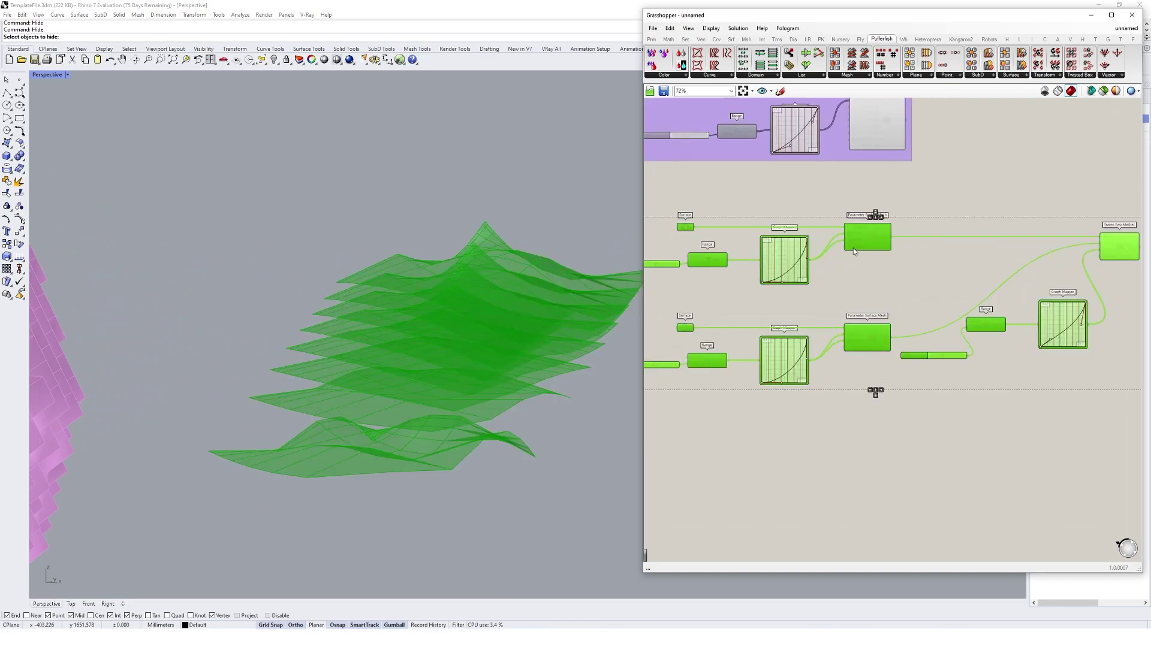
{"action": "right_click", "coordinate": [922, 298]}
{"action": "left_click", "coordinate": [945, 368]}
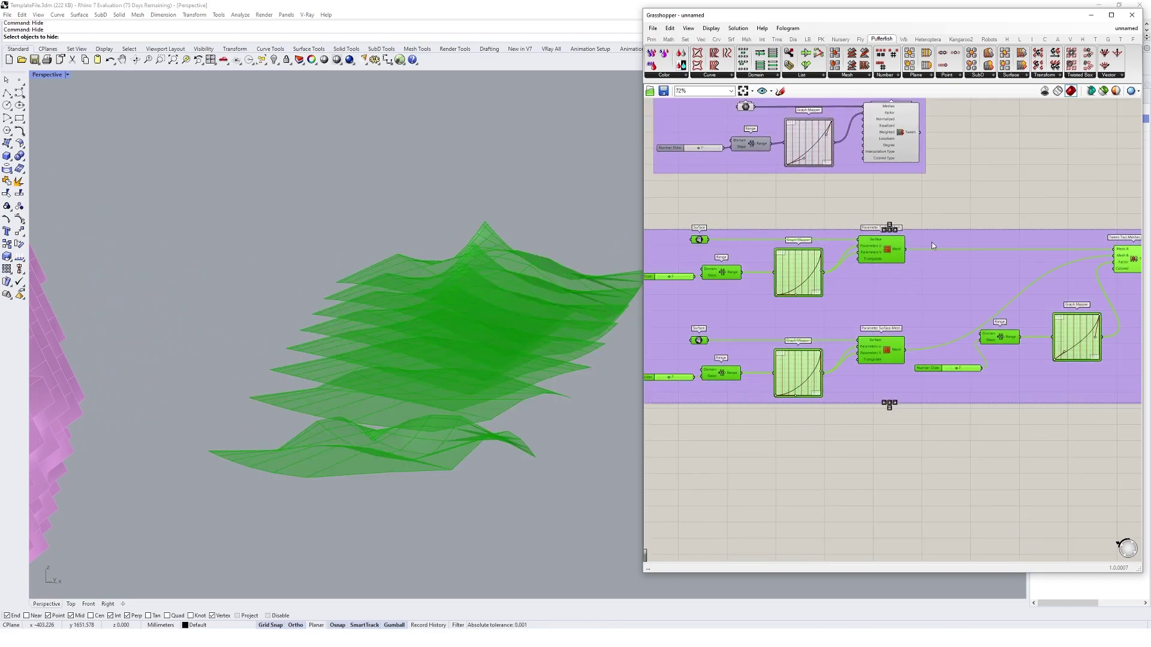
{"action": "right_click", "coordinate": [932, 243]}
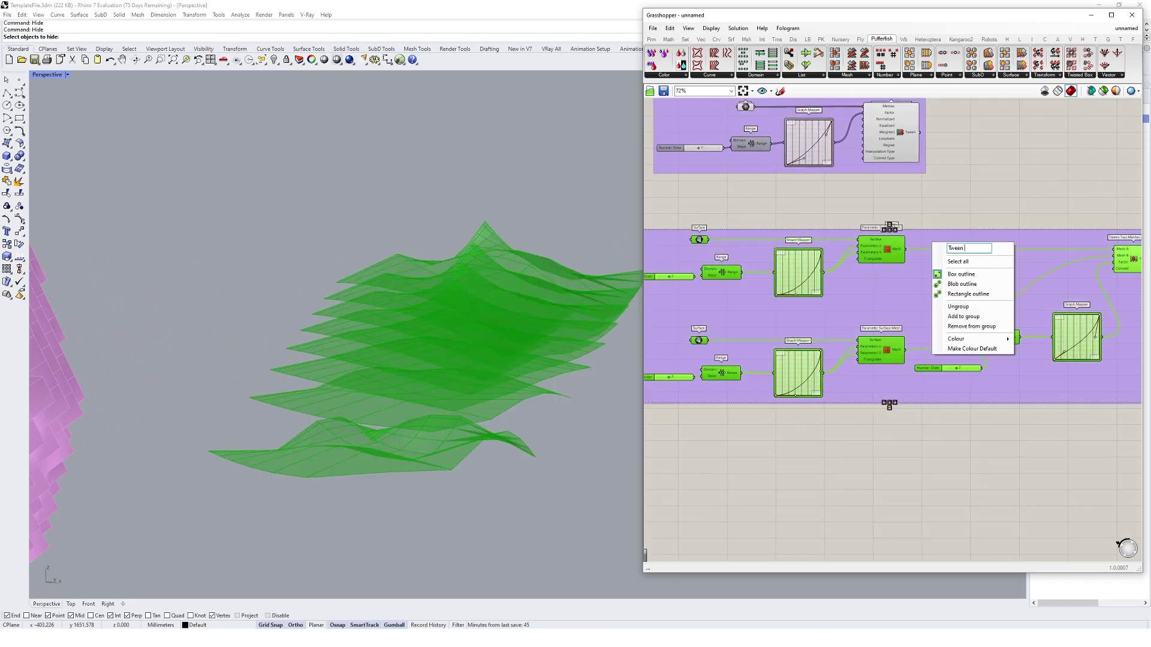
{"action": "type", "text": "Tween Through Tw"}
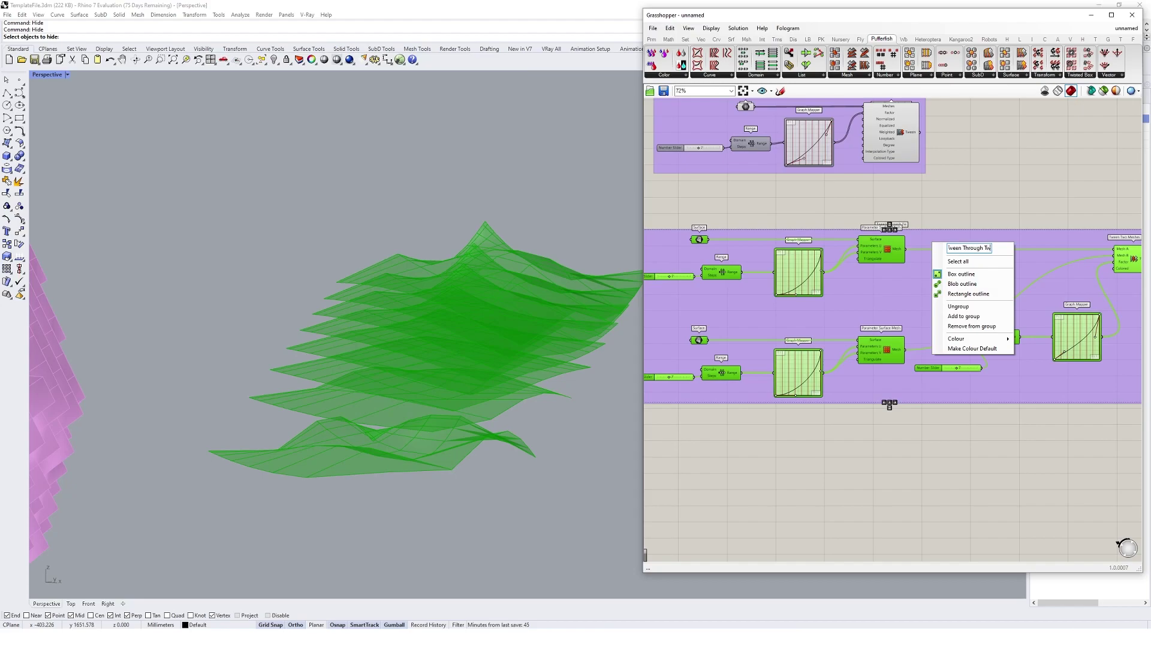